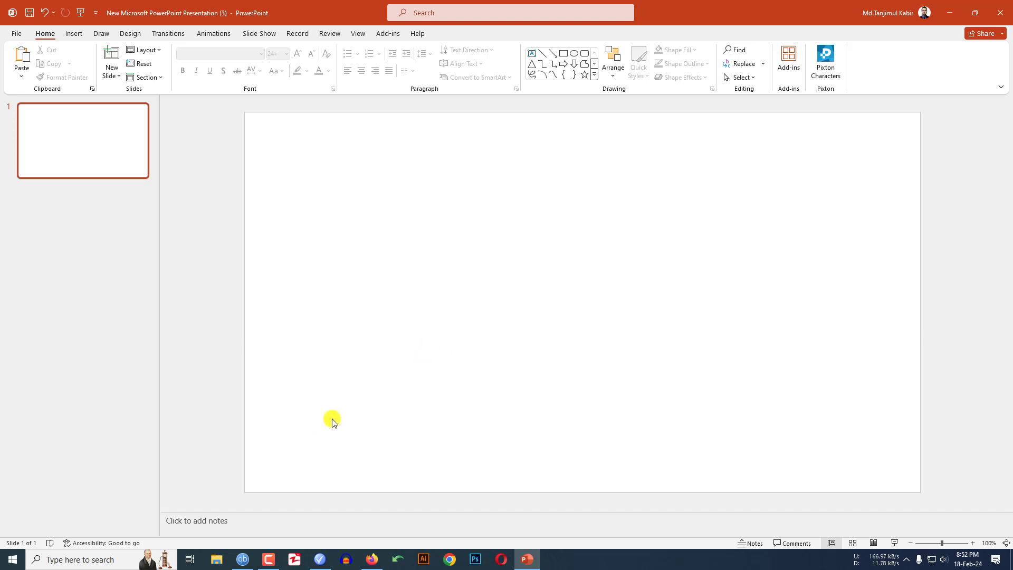
Switch from the blank slide to the browser showing Google results for 'puzzle svg'
{"action": "left_click", "coordinate": [371, 558]}
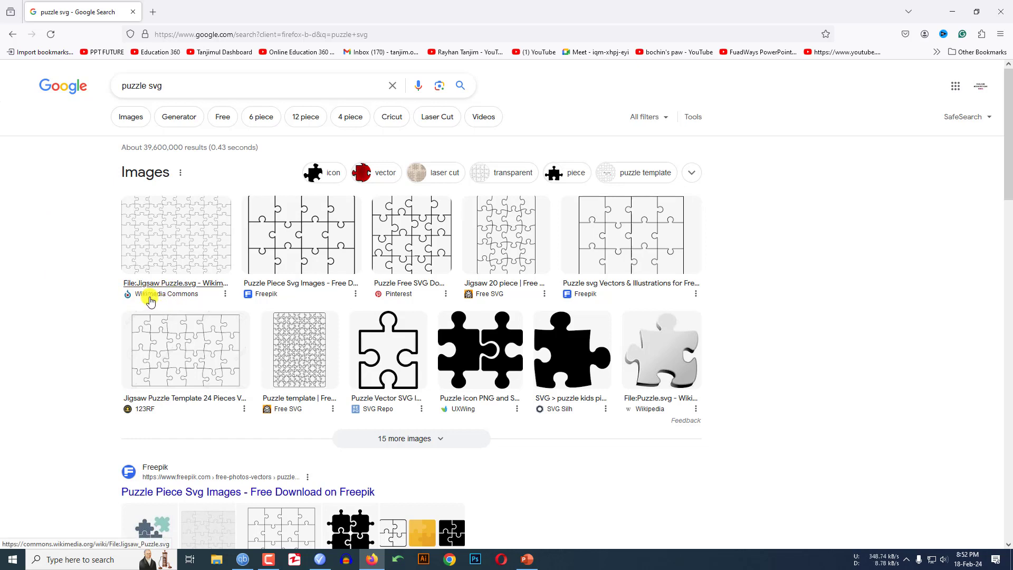
Preview the Jigsaw Puzzle.svg image result and visit its Wikimedia Commons source page
{"action": "left_click", "coordinate": [184, 241]}
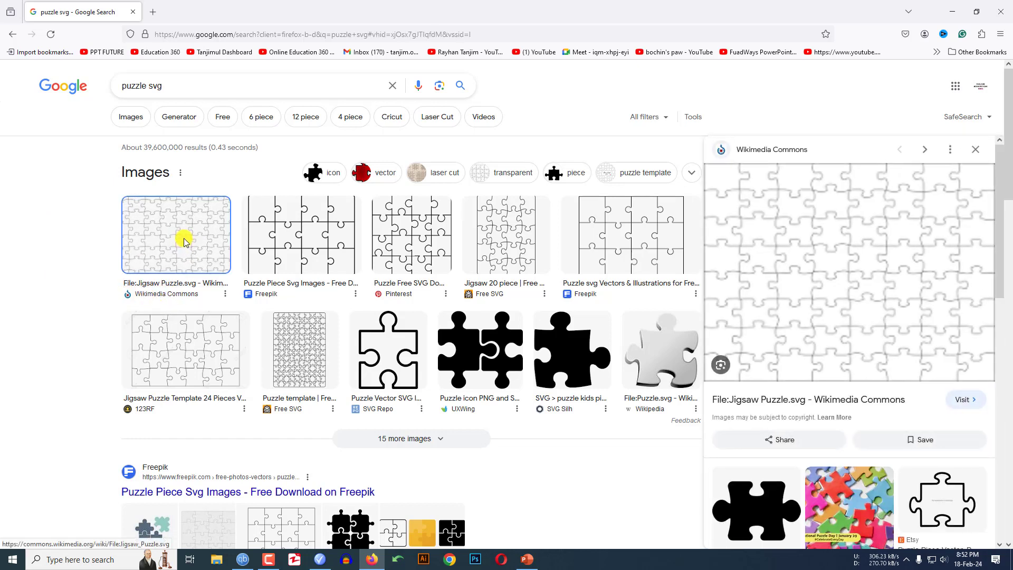
{"action": "left_click", "coordinate": [963, 399]}
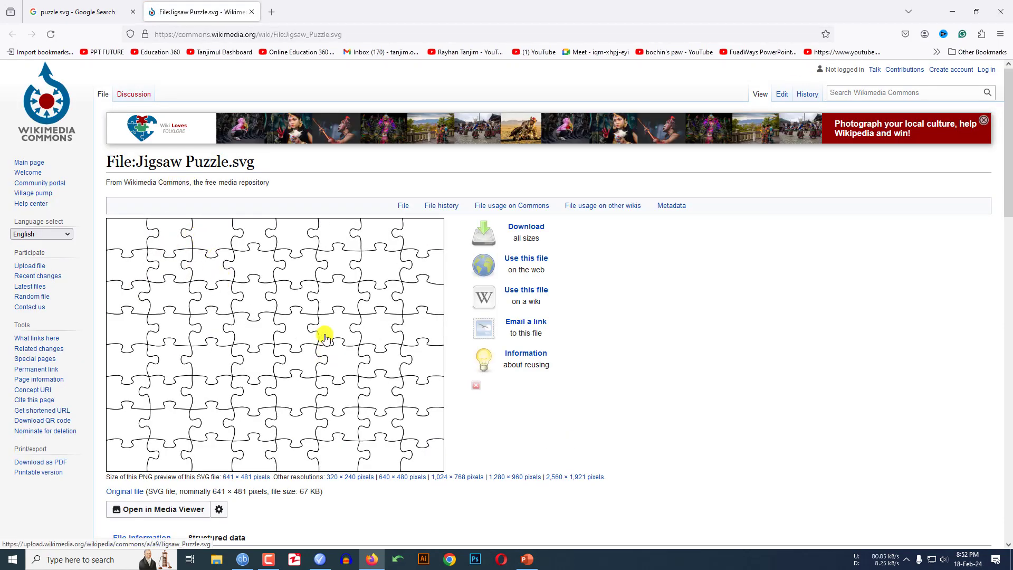
Download the original 641 × 481 SVG from the Media Viewer as Jigsaw_Puzzle(2).svg
{"action": "scroll", "coordinate": [213, 412], "scroll_direction": "up", "scroll_amount": 1}
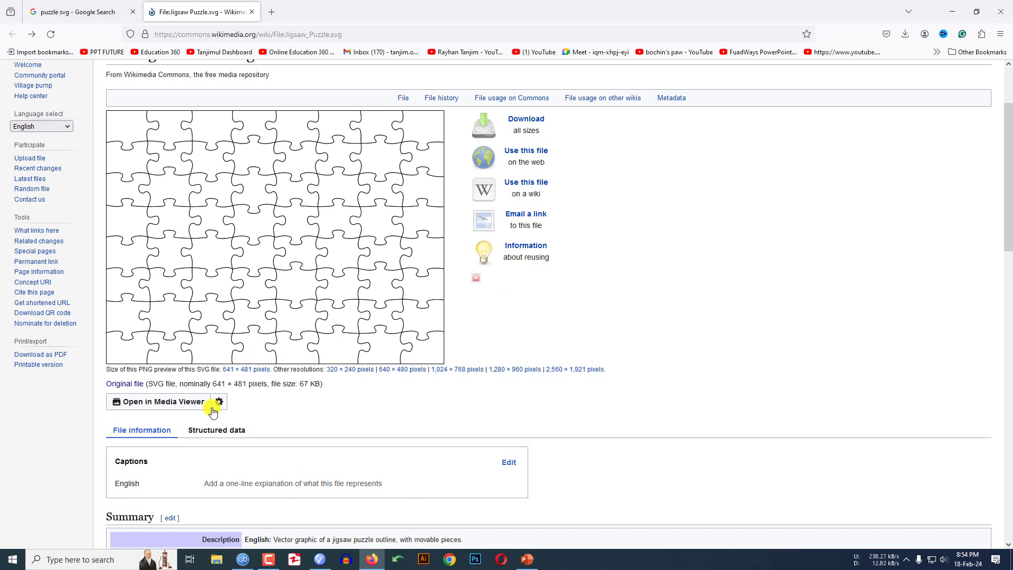
{"action": "left_click", "coordinate": [159, 402]}
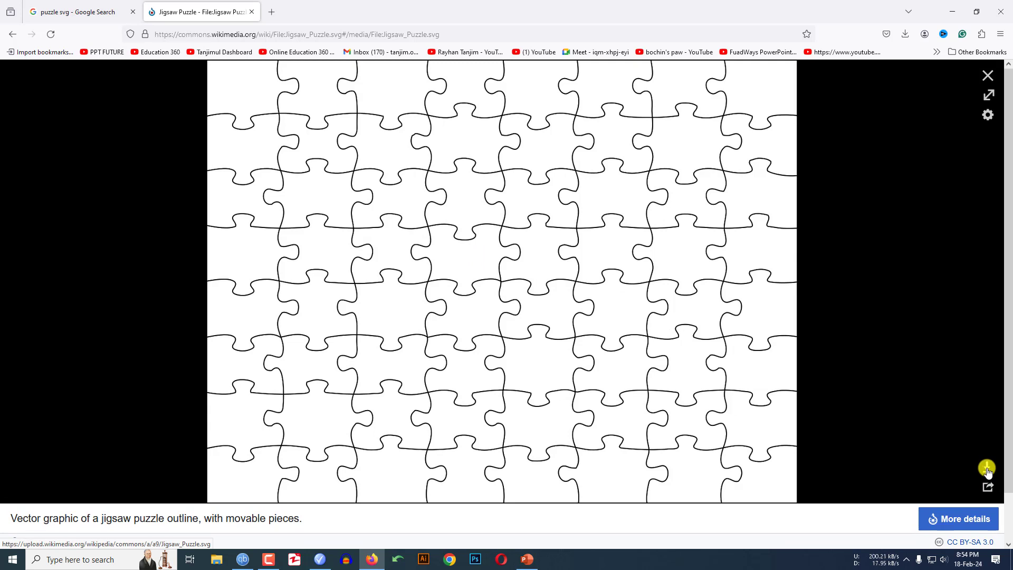
{"action": "left_click", "coordinate": [986, 469]}
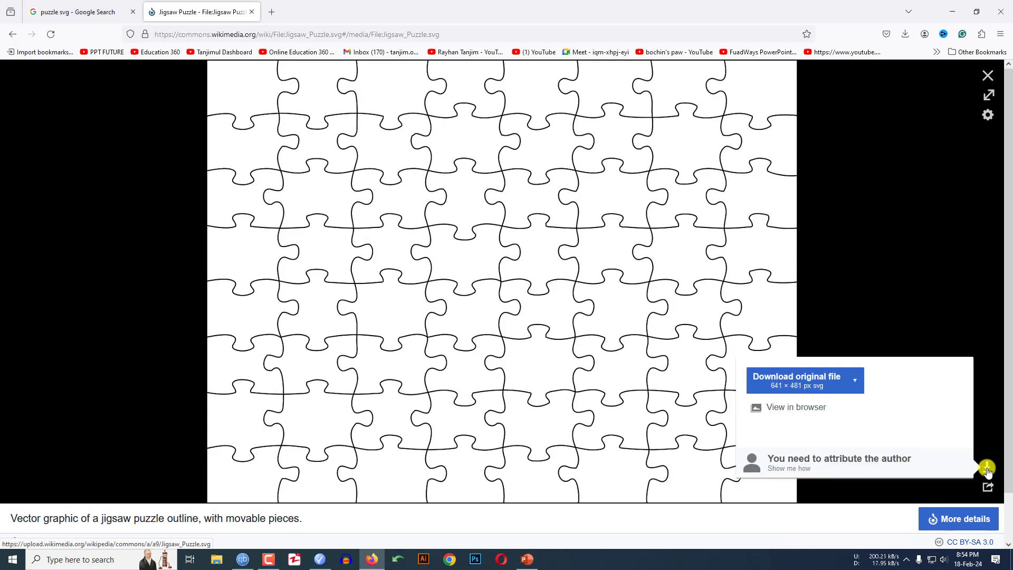
{"action": "left_click", "coordinate": [799, 386]}
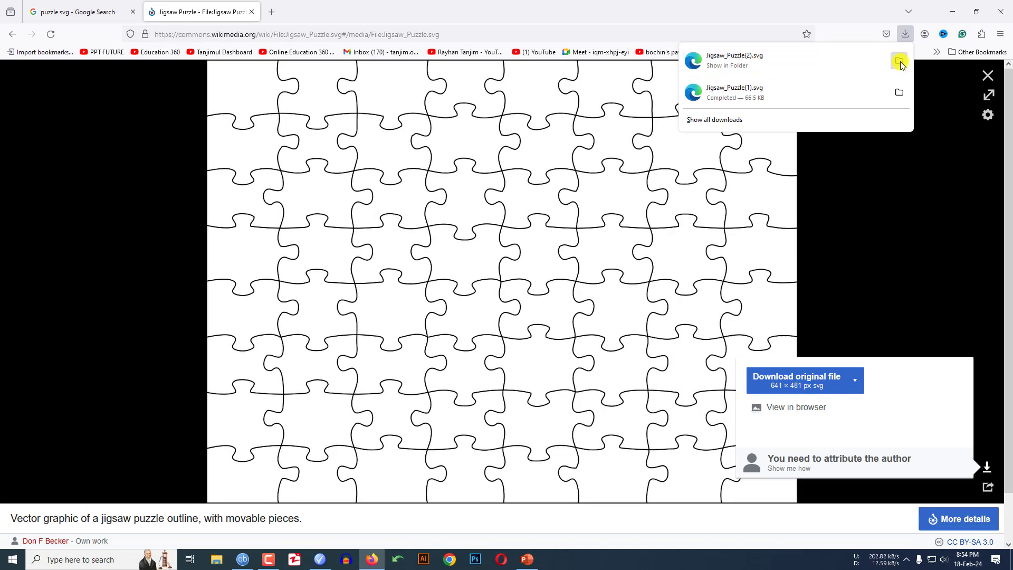
Drag Jigsaw_Puzzle(2).svg from the Downloads folder onto the PowerPoint slide
{"action": "left_click", "coordinate": [900, 62]}
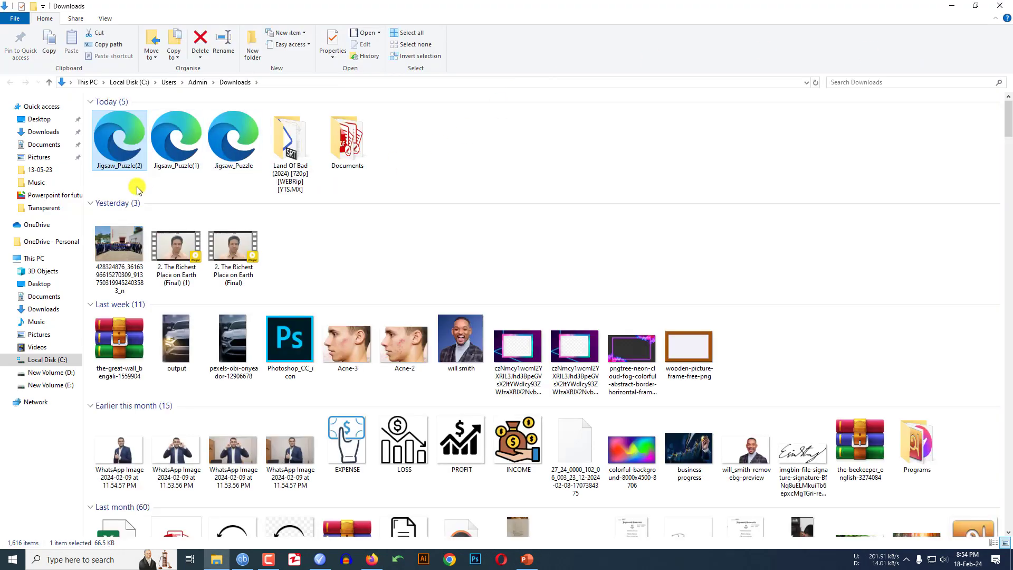
{"action": "left_click_drag", "start_coordinate": [117, 133], "coordinate": [575, 311]}
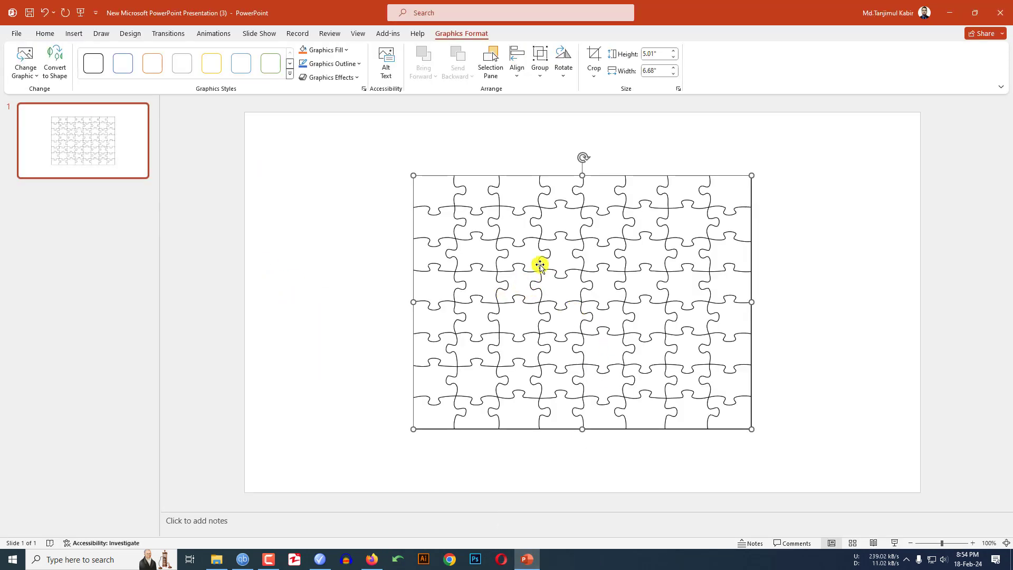
Convert the puzzle to shapes and delete its left two columns, bottom two rows, right column and top row
{"action": "left_click", "coordinate": [57, 73]}
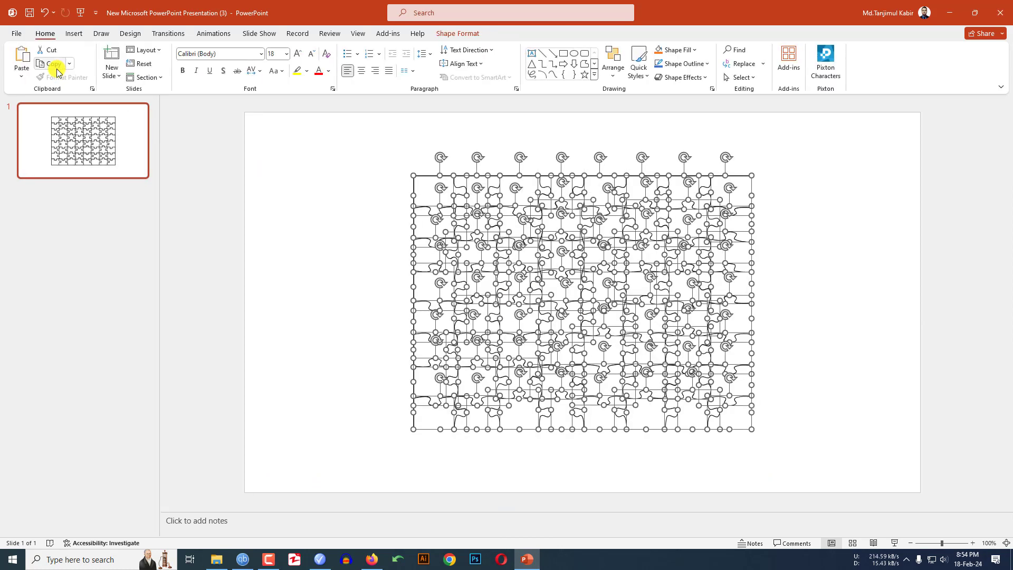
{"action": "left_click", "coordinate": [775, 316]}
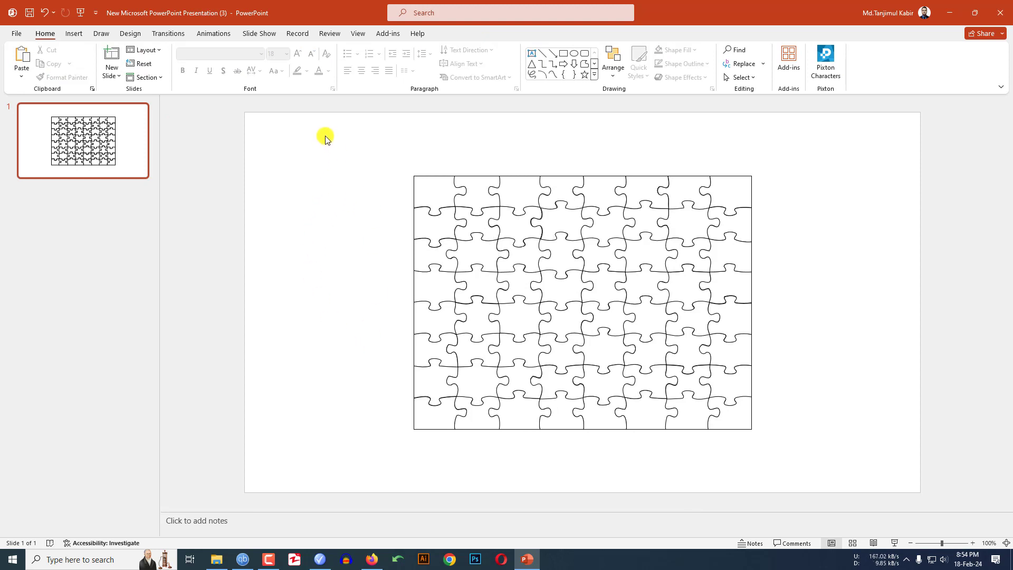
{"action": "left_click_drag", "start_coordinate": [345, 130], "coordinate": [530, 475]}
{"action": "key", "text": "Delete"}
{"action": "left_click_drag", "start_coordinate": [431, 348], "coordinate": [758, 463]}
{"action": "key", "text": "Delete"}
{"action": "left_click_drag", "start_coordinate": [776, 159], "coordinate": [660, 453]}
{"action": "key", "text": "Delete"}
{"action": "left_click_drag", "start_coordinate": [442, 145], "coordinate": [781, 241]}
{"action": "key", "text": "Delete"}
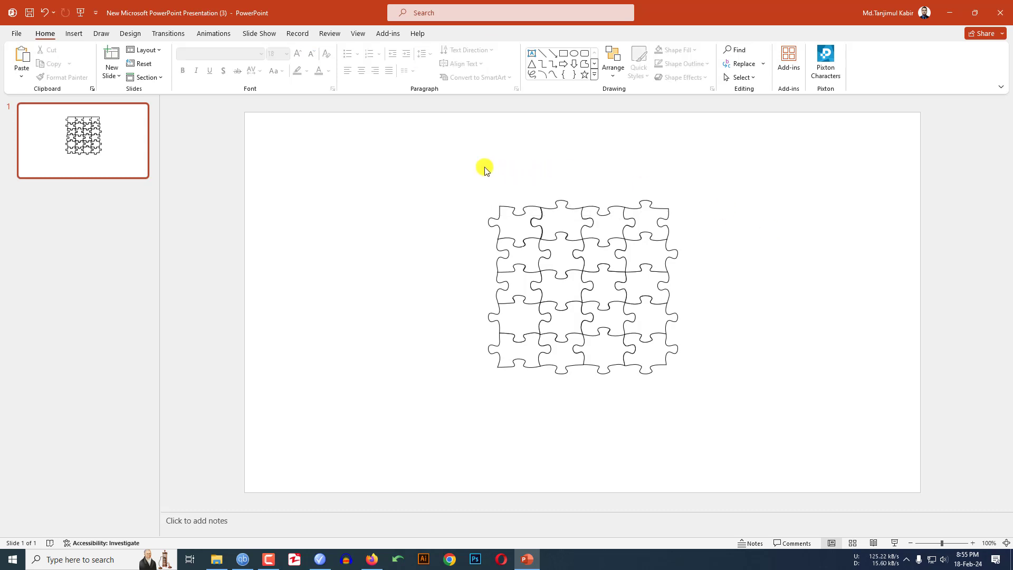
Group the remaining pieces with Ctrl+G, then enlarge and reposition them across the slide's right side
{"action": "left_click_drag", "start_coordinate": [462, 164], "coordinate": [751, 259]}
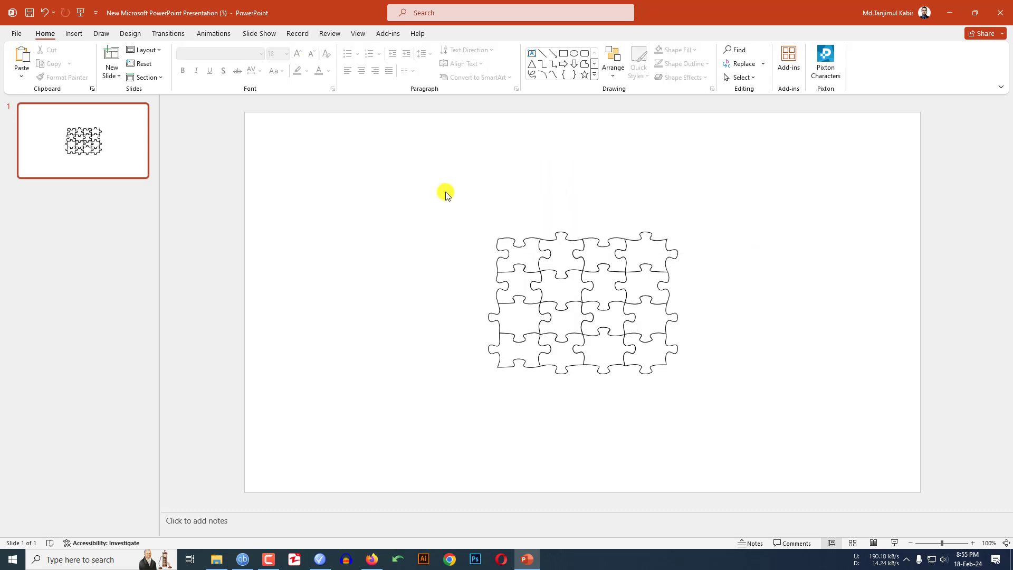
{"action": "left_click_drag", "start_coordinate": [427, 167], "coordinate": [724, 429]}
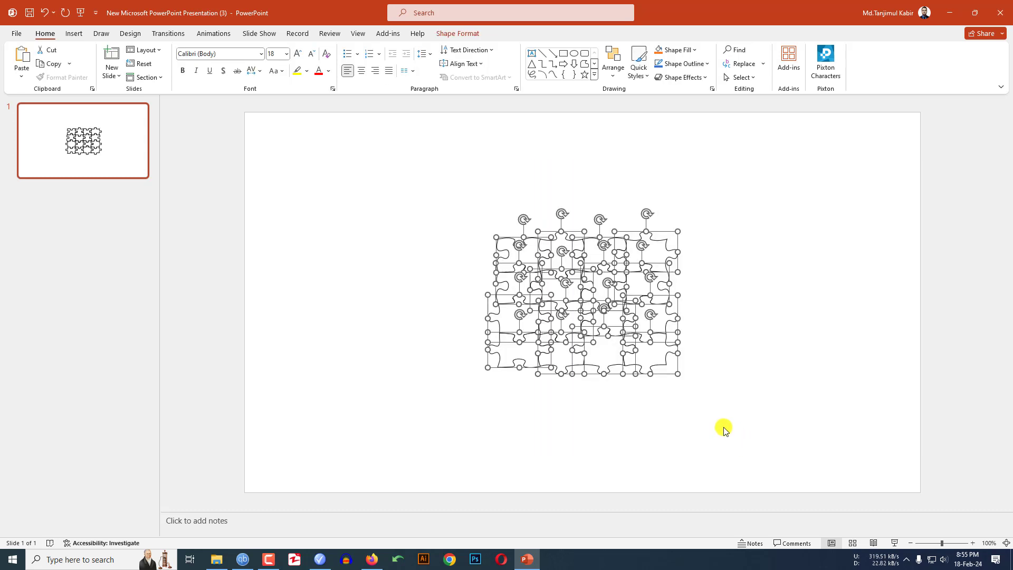
{"action": "key", "text": "ctrl+g"}
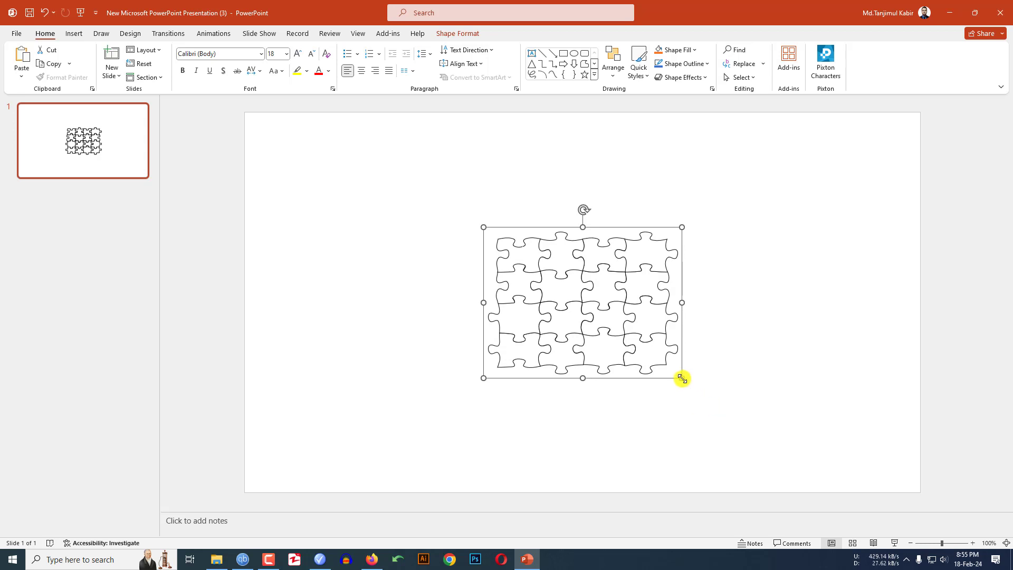
{"action": "left_click_drag", "start_coordinate": [687, 383], "coordinate": [814, 480]}
{"action": "left_click_drag", "start_coordinate": [748, 436], "coordinate": [741, 359]}
{"action": "mouse_move", "coordinate": [810, 402]}
{"action": "left_mouse_down"}
{"action": "mouse_move", "coordinate": [856, 466]}
{"action": "mouse_move", "coordinate": [810, 387]}
{"action": "left_mouse_up"}
{"action": "left_click_drag", "start_coordinate": [880, 443], "coordinate": [886, 448]}
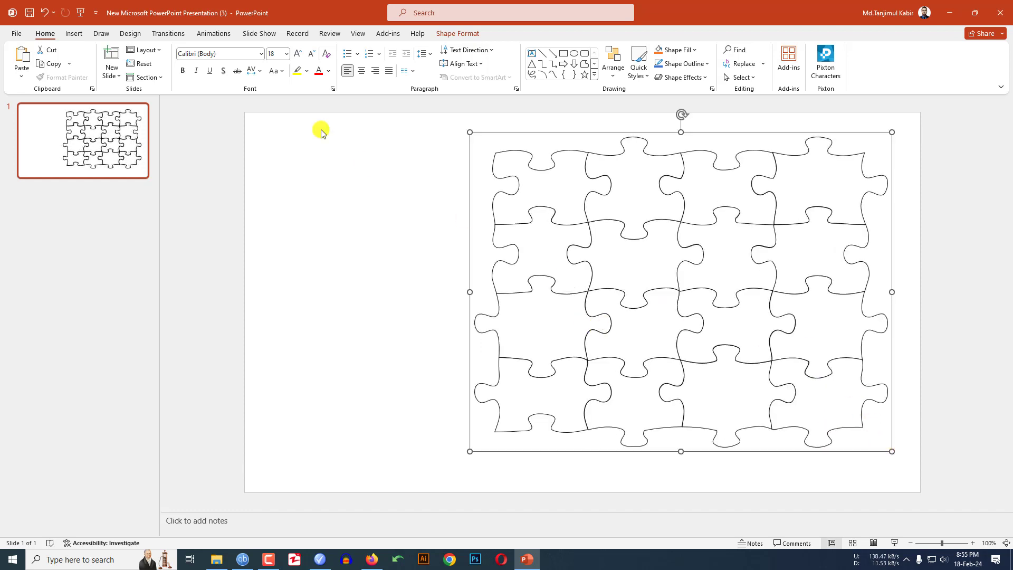
Set the slide background to a solid Dark Blue fill
{"action": "left_click", "coordinate": [131, 34]}
{"action": "left_click", "coordinate": [923, 66]}
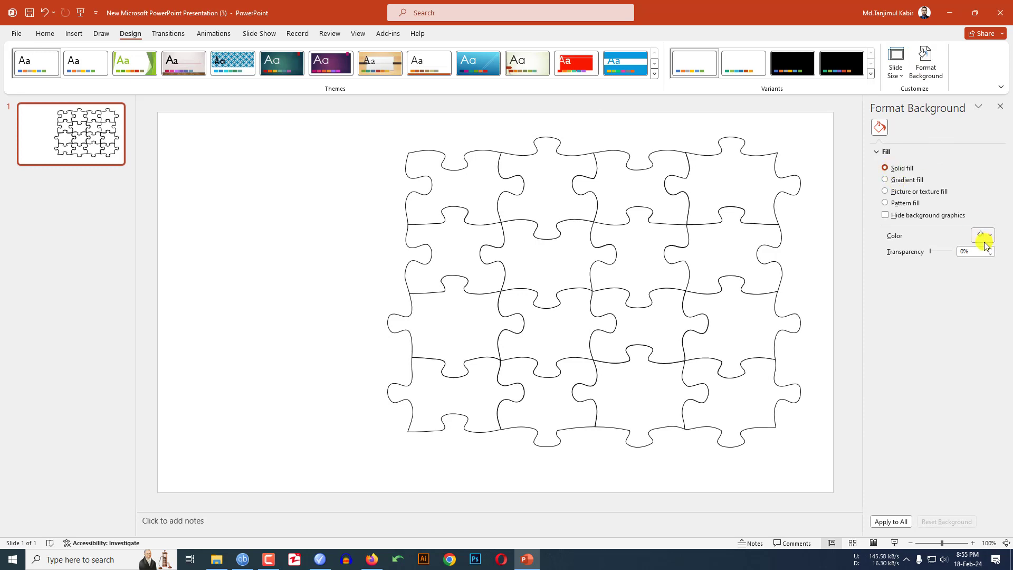
{"action": "left_click", "coordinate": [985, 237]}
{"action": "left_click", "coordinate": [996, 347]}
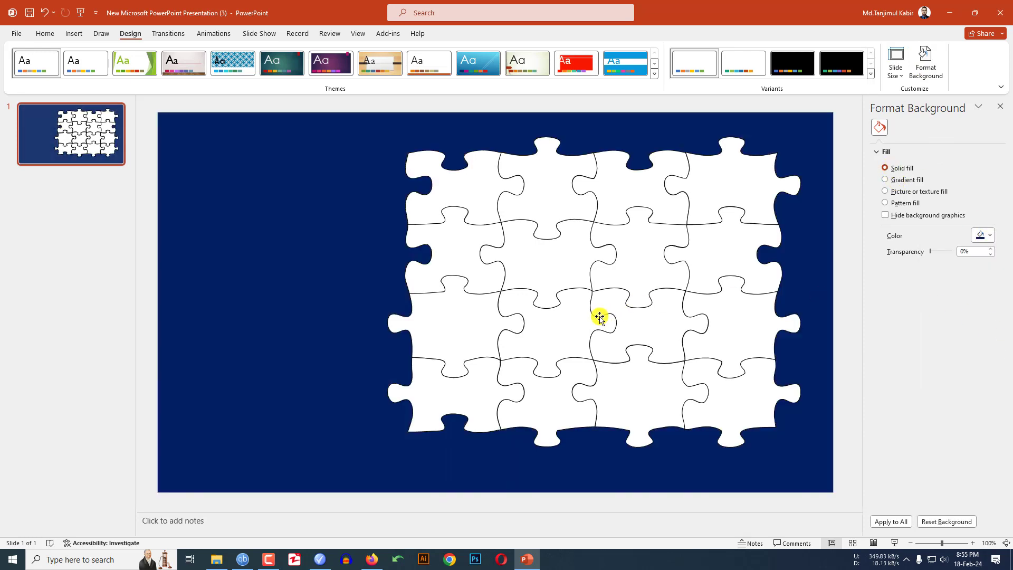
Ungroup the puzzle back into separate pieces
{"action": "left_click", "coordinate": [565, 258]}
{"action": "right_click", "coordinate": [565, 257]}
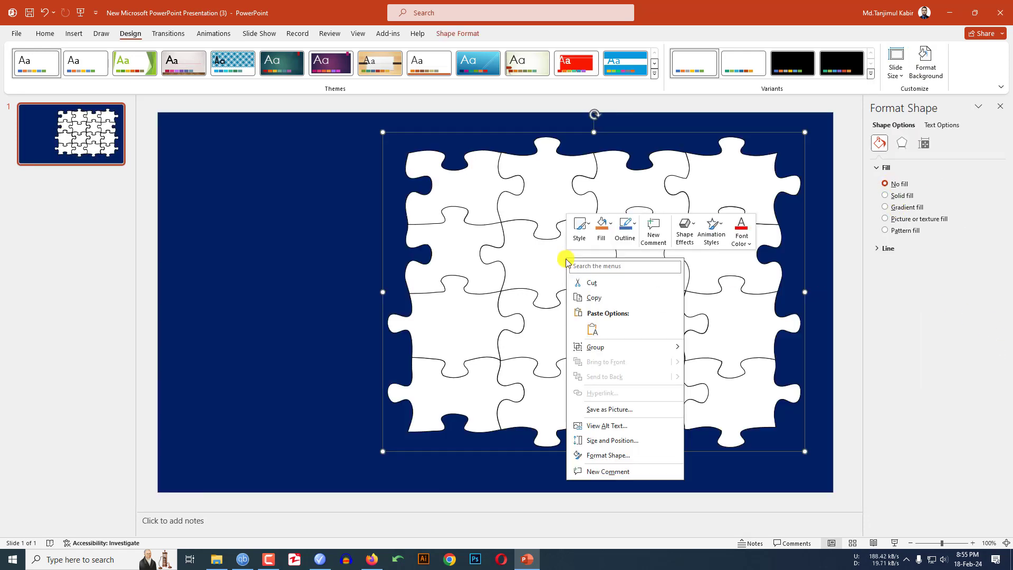
{"action": "mouse_move", "coordinate": [606, 346]}
{"action": "left_click", "coordinate": [701, 380]}
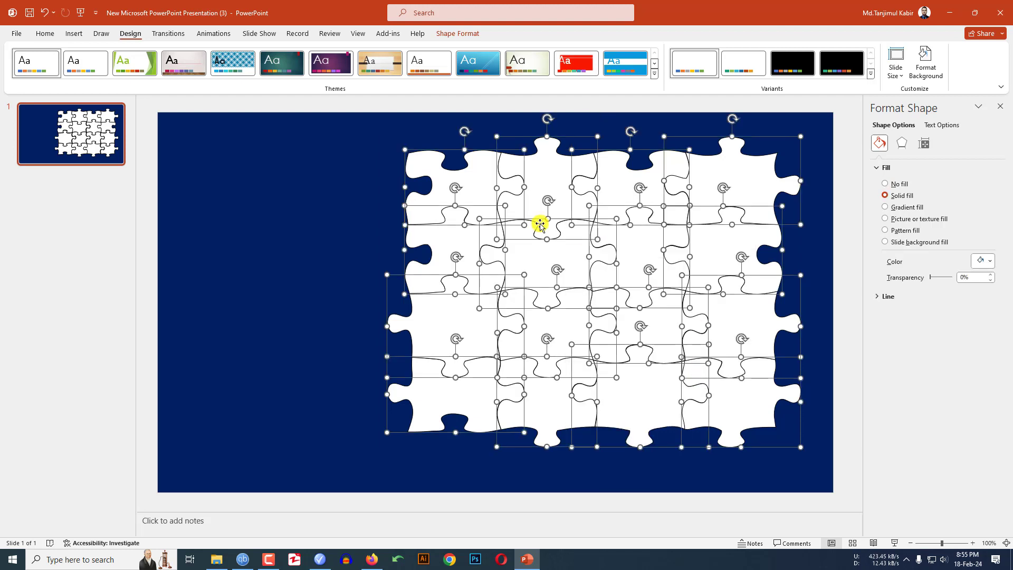
{"action": "left_click", "coordinate": [824, 242]}
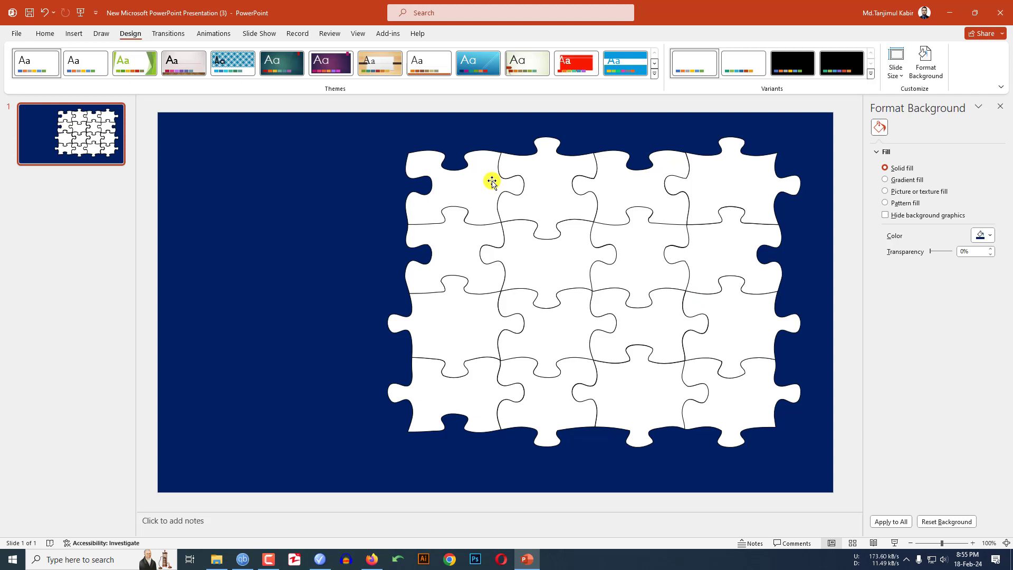
Insert the Bill Gates photo from the Downloads folder onto the slide
{"action": "left_click", "coordinate": [72, 33]}
{"action": "left_click", "coordinate": [83, 61]}
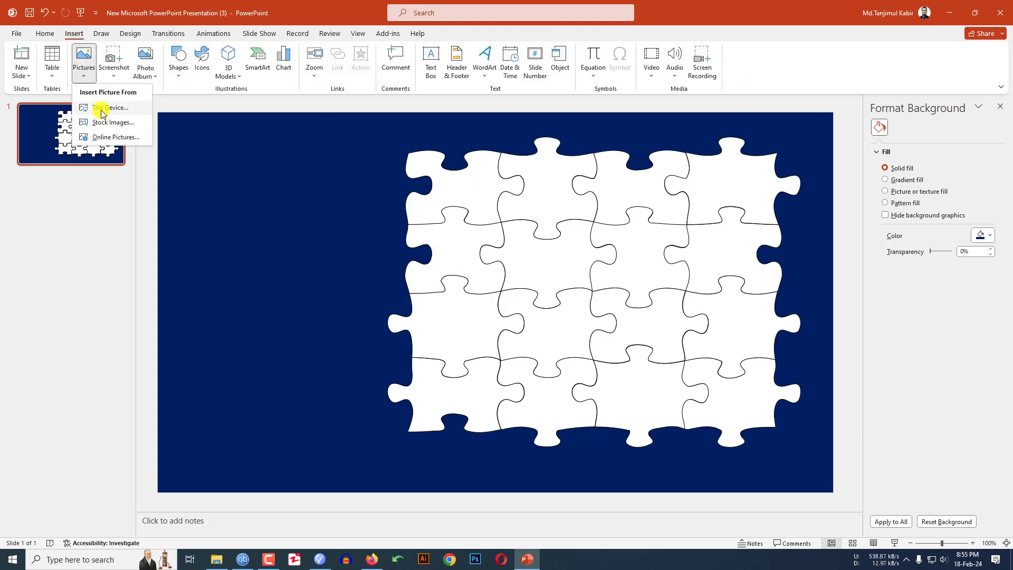
{"action": "left_click", "coordinate": [102, 110]}
{"action": "left_click", "coordinate": [86, 243]}
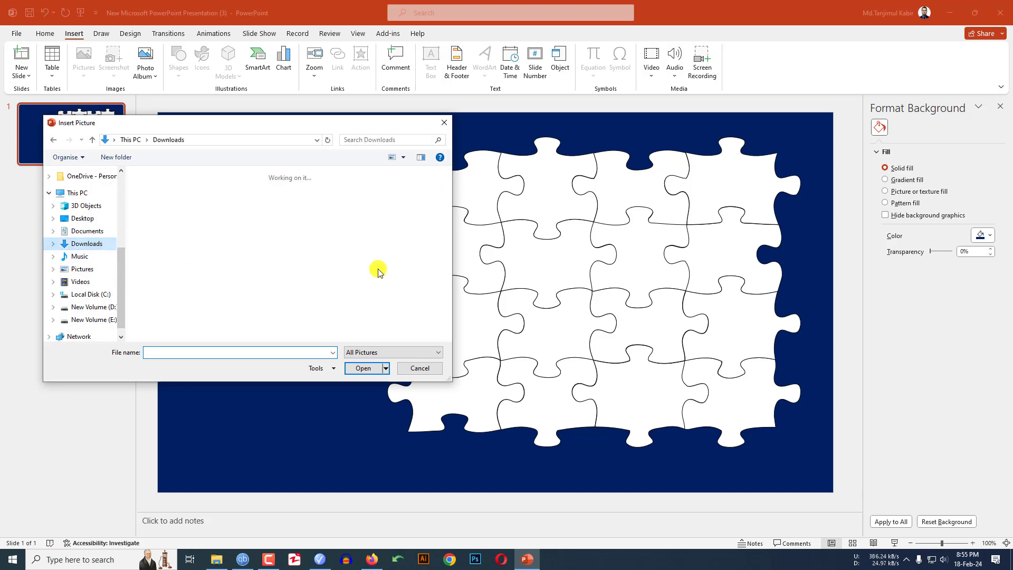
{"action": "scroll", "coordinate": [364, 274], "scroll_direction": "down", "scroll_amount": 5}
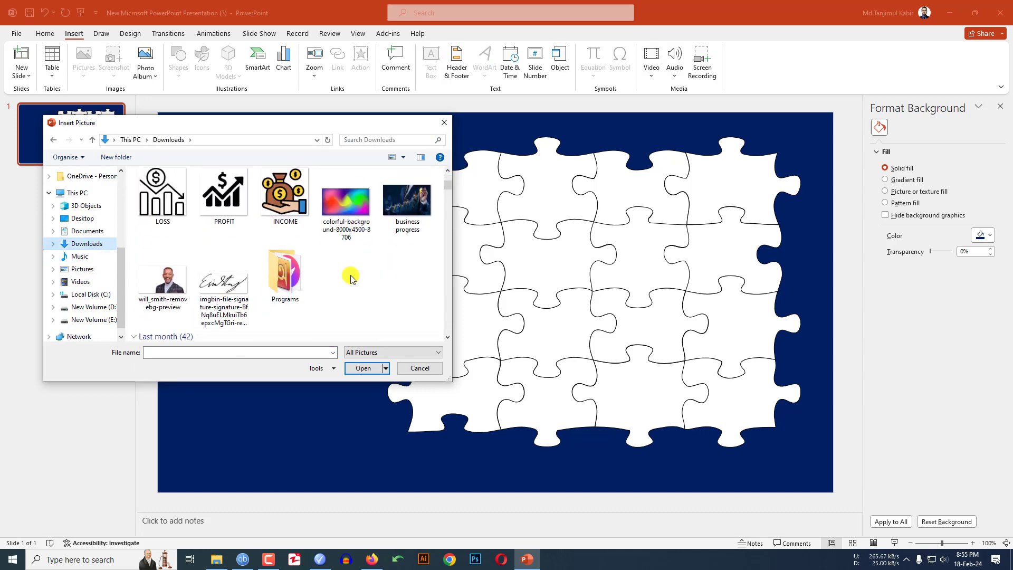
{"action": "scroll", "coordinate": [351, 278], "scroll_direction": "down", "scroll_amount": 5}
{"action": "double_click", "coordinate": [217, 204]}
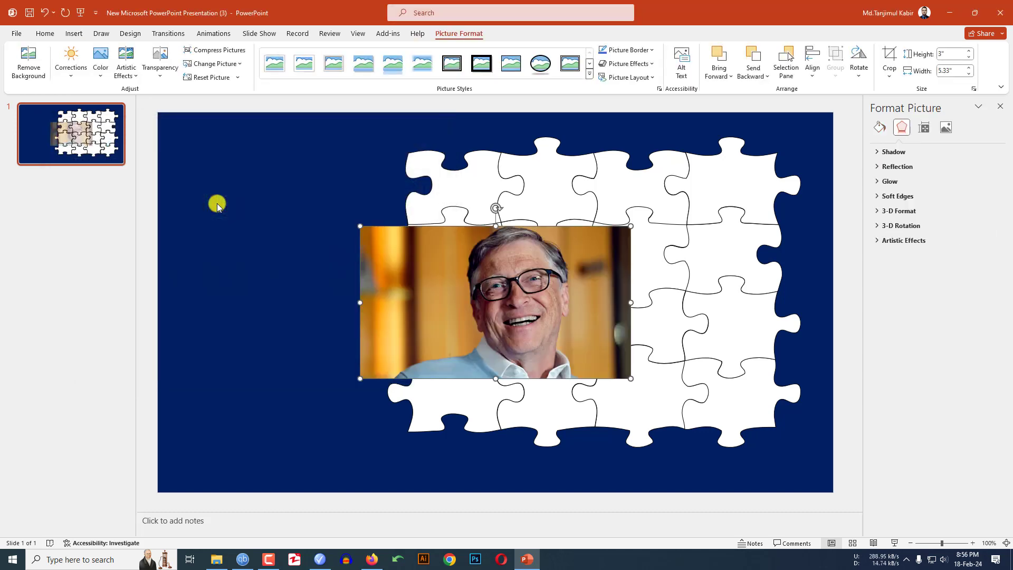
Move the photo over the puzzle and enlarge it to 6.61" × 11.74"
{"action": "left_click_drag", "start_coordinate": [450, 276], "coordinate": [417, 199]}
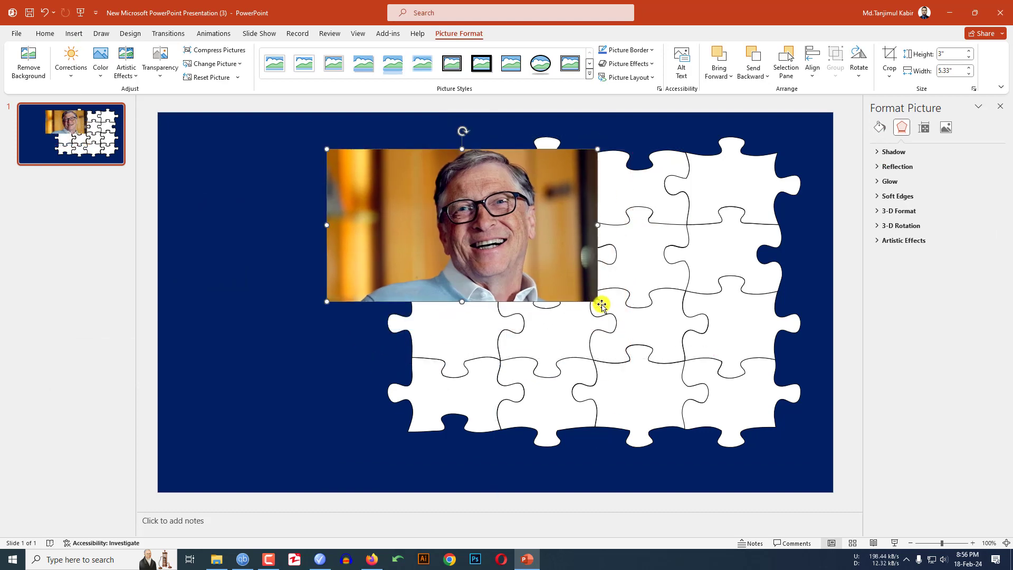
{"action": "left_click_drag", "start_coordinate": [598, 302], "coordinate": [751, 416]}
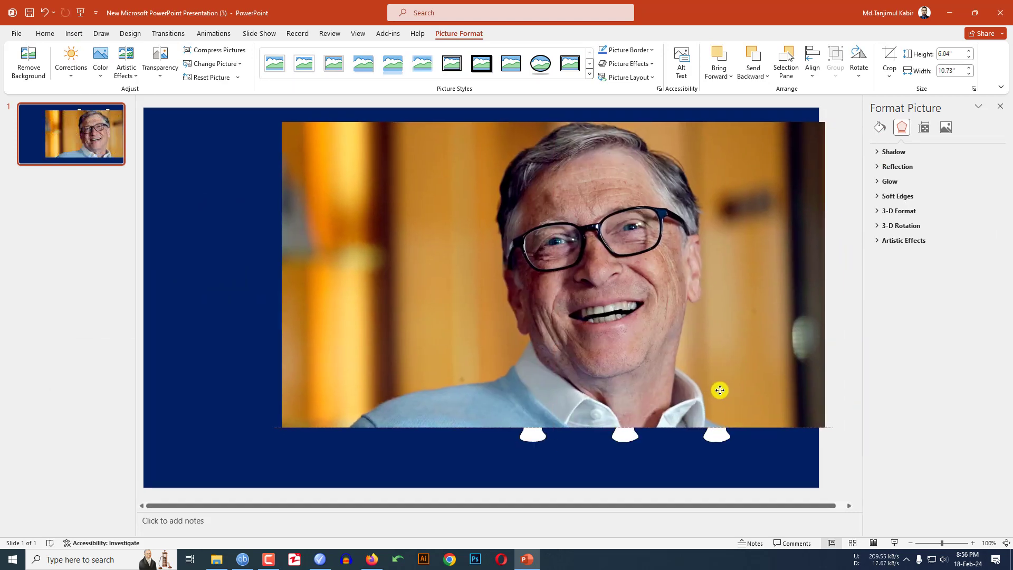
{"action": "left_click_drag", "start_coordinate": [836, 432], "coordinate": [852, 458]}
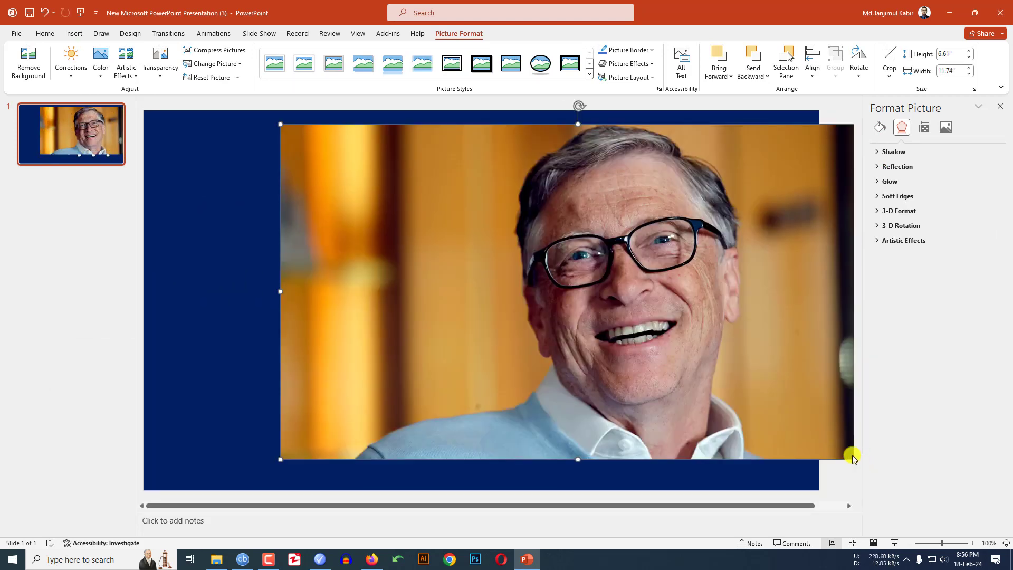
Send the photo behind the puzzle and select the six outer puzzle pieces
{"action": "right_click", "coordinate": [564, 322]}
{"action": "left_click", "coordinate": [602, 216]}
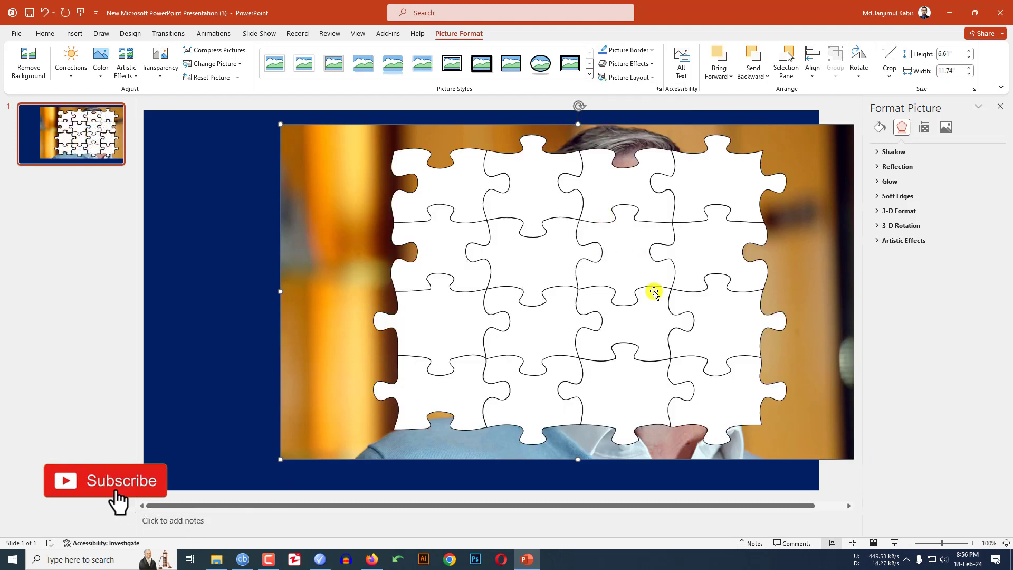
{"action": "left_click", "coordinate": [447, 190]}
{"action": "left_click", "coordinate": [533, 189], "text": "ctrl"}
{"action": "left_click", "coordinate": [624, 193], "text": "ctrl"}
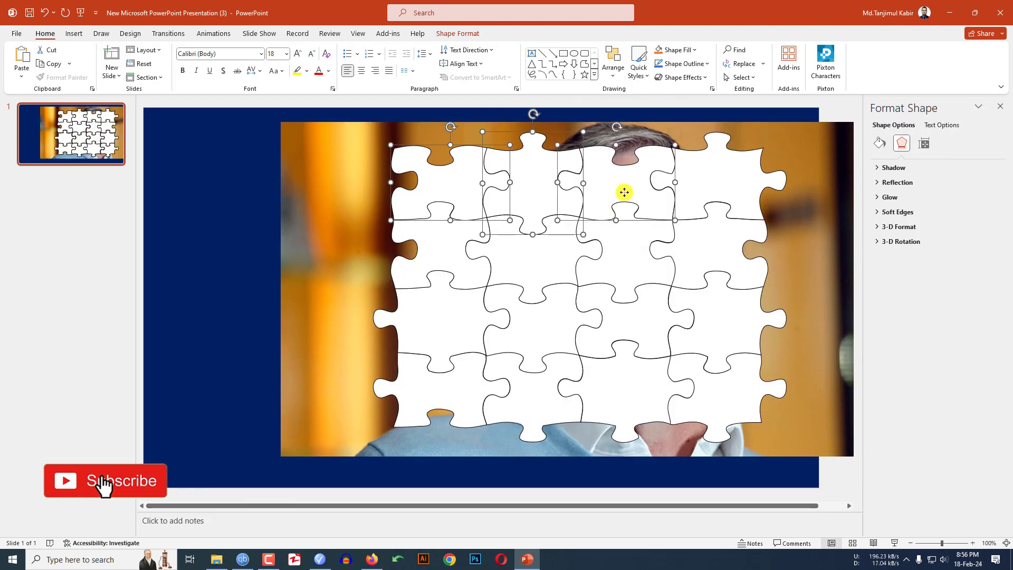
{"action": "left_click", "coordinate": [714, 209], "text": "ctrl"}
{"action": "left_click", "coordinate": [457, 253], "text": "ctrl"}
{"action": "left_click", "coordinate": [526, 265], "text": "ctrl"}
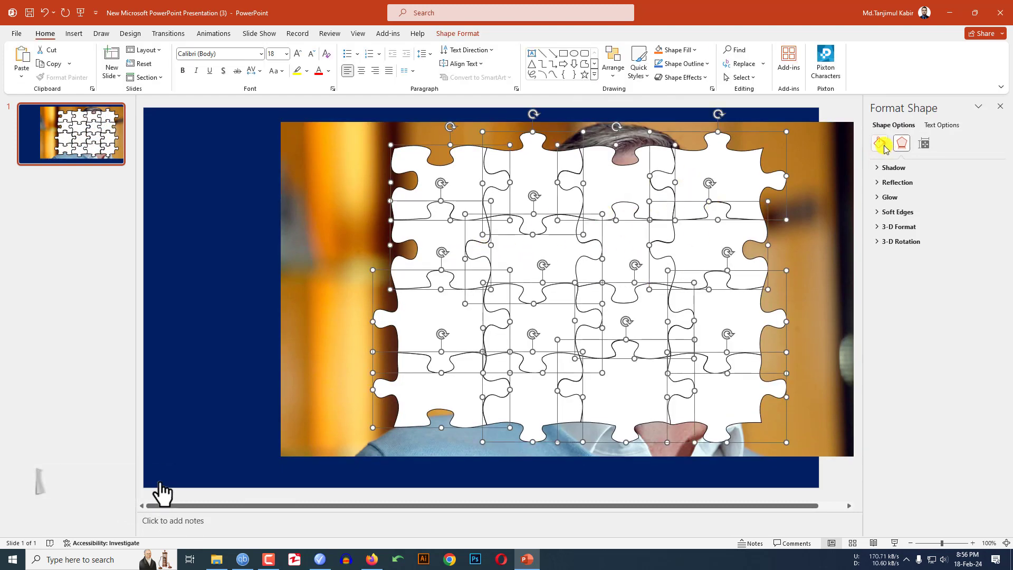
Set the selected pieces and the centre piece to No fill so only outlines show
{"action": "left_click", "coordinate": [881, 144]}
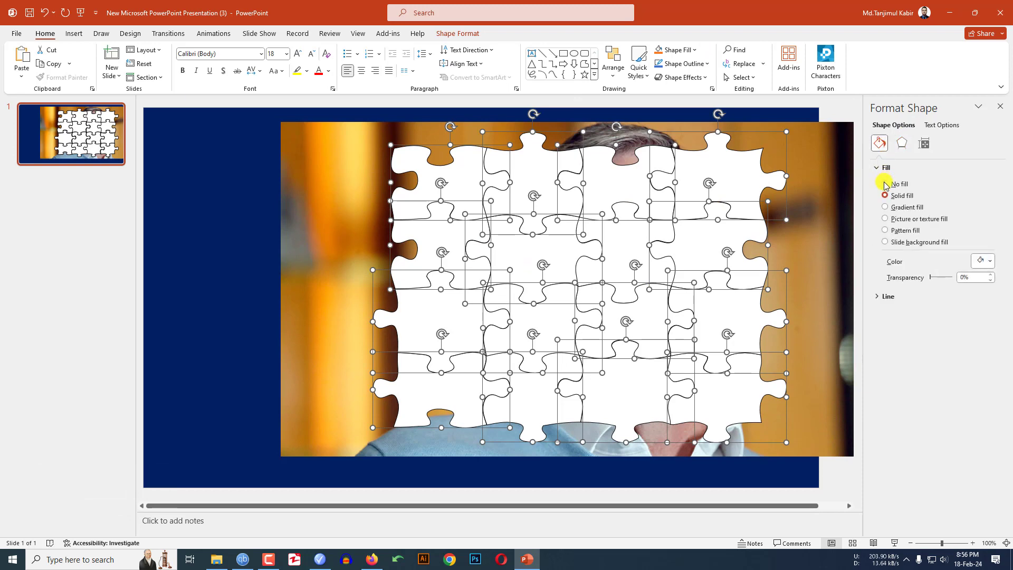
{"action": "left_click", "coordinate": [887, 197]}
{"action": "left_click", "coordinate": [884, 185]}
{"action": "left_click", "coordinate": [611, 248]}
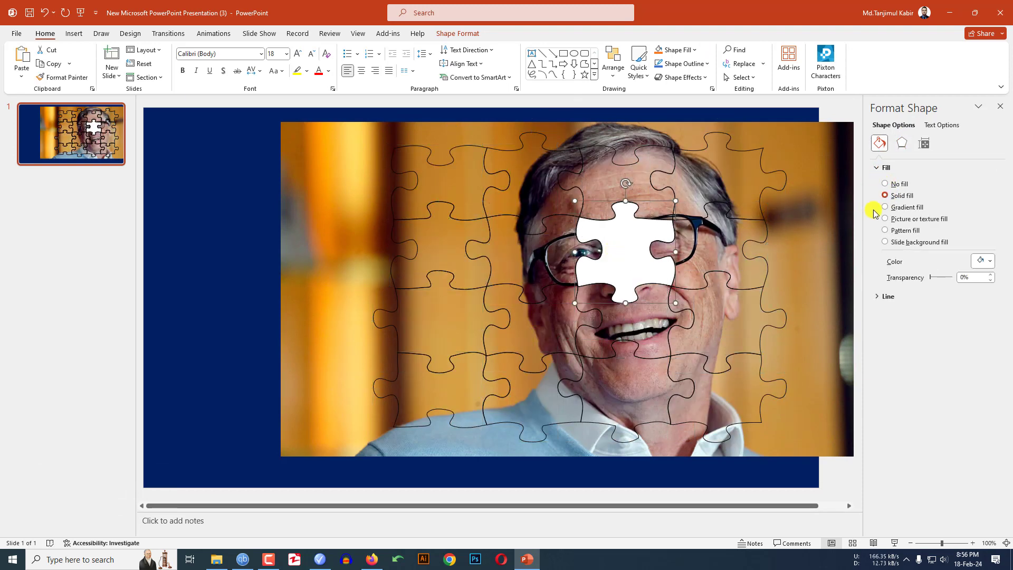
{"action": "left_click", "coordinate": [884, 185]}
{"action": "left_click", "coordinate": [316, 282]}
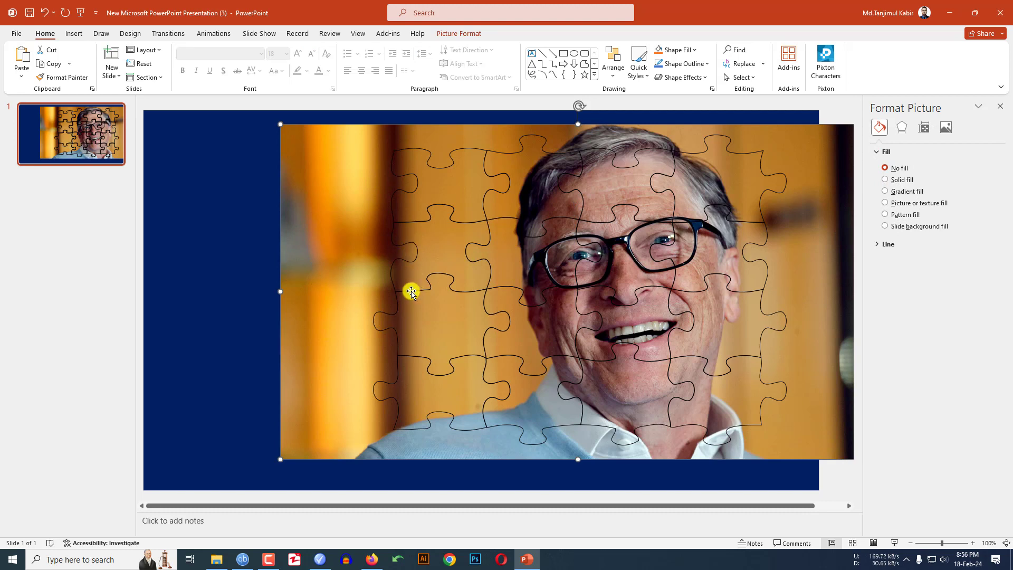
Intersect the photo with the top-left puzzle piece to clip it into that shape
{"action": "left_click", "coordinate": [425, 149]}
{"action": "left_click", "coordinate": [463, 33]}
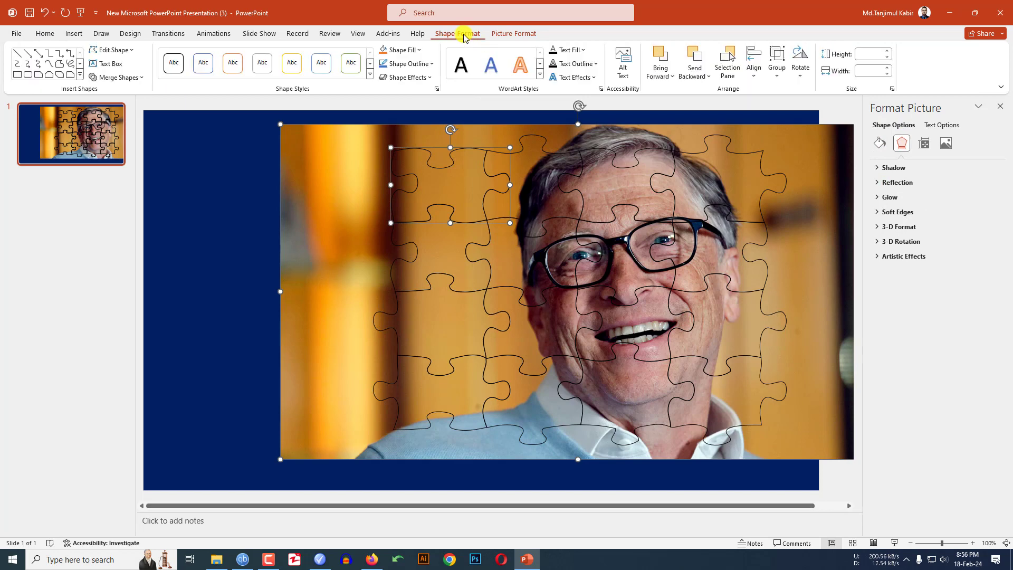
{"action": "left_click", "coordinate": [136, 77]}
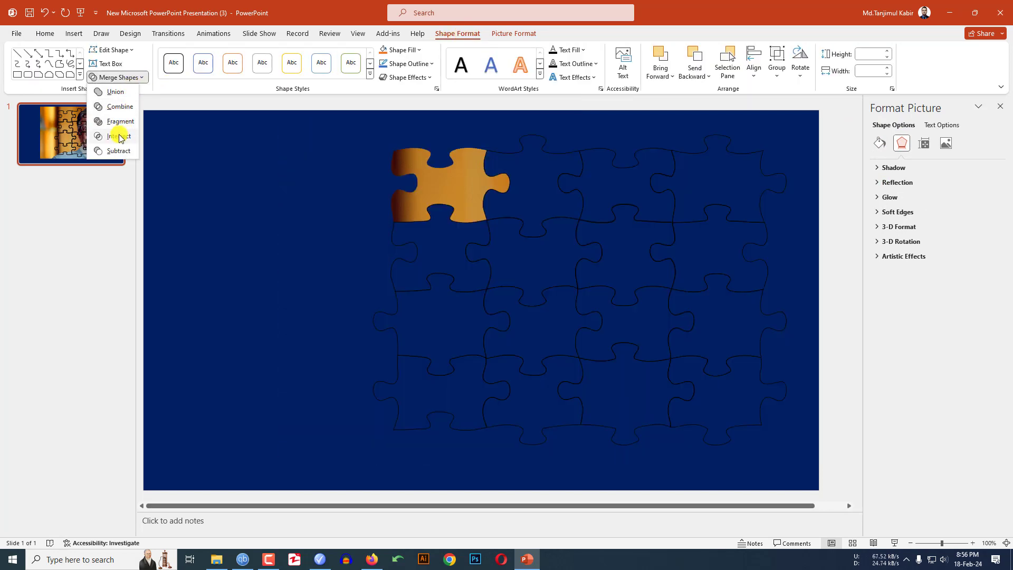
{"action": "left_click", "coordinate": [119, 136]}
Place a fresh photo copy behind the outlines and select it with the second top-row piece
{"action": "key", "text": "ctrl+z"}
{"action": "key", "text": "ctrl+z"}
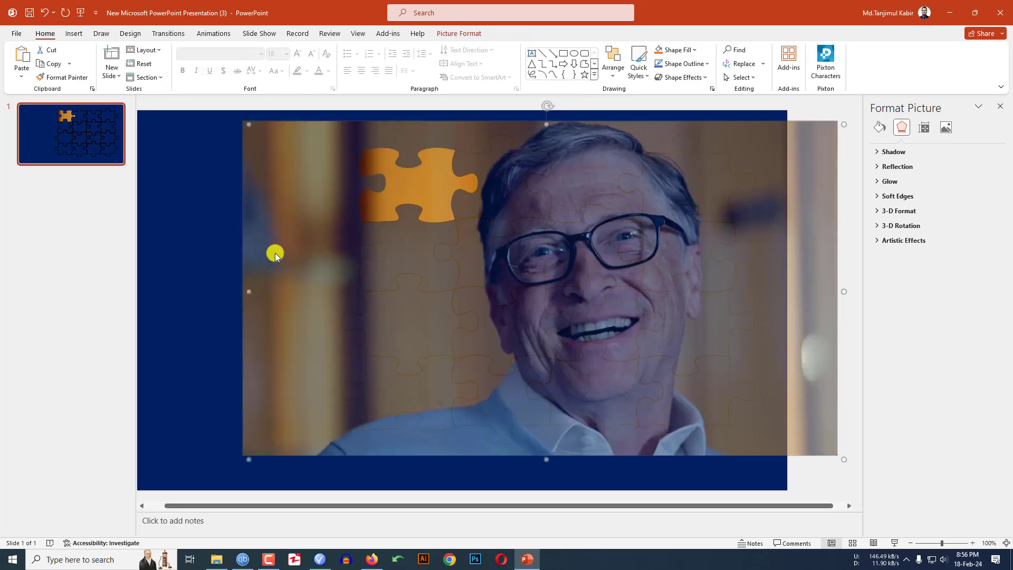
{"action": "right_click", "coordinate": [370, 258]}
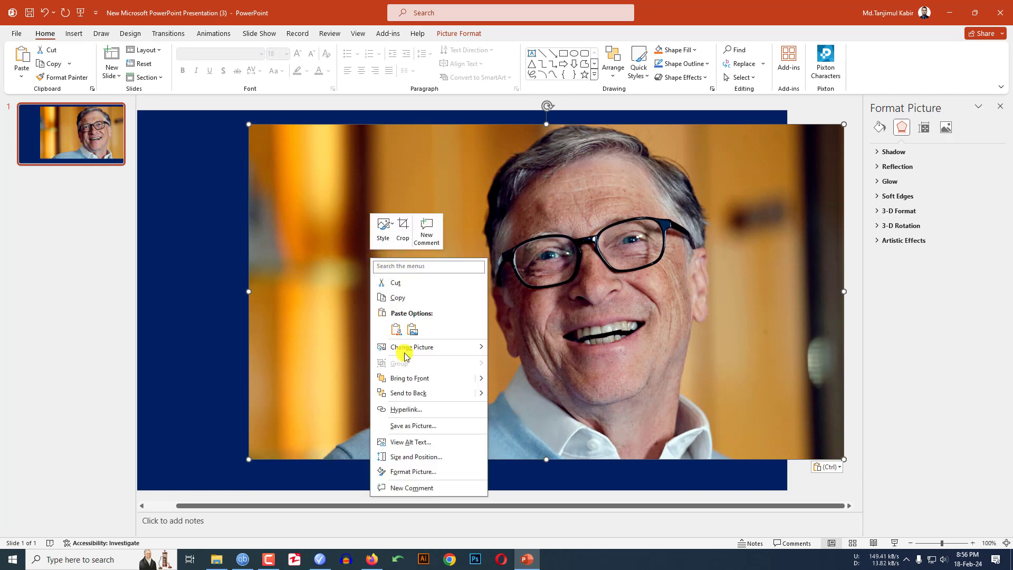
{"action": "left_click", "coordinate": [411, 392]}
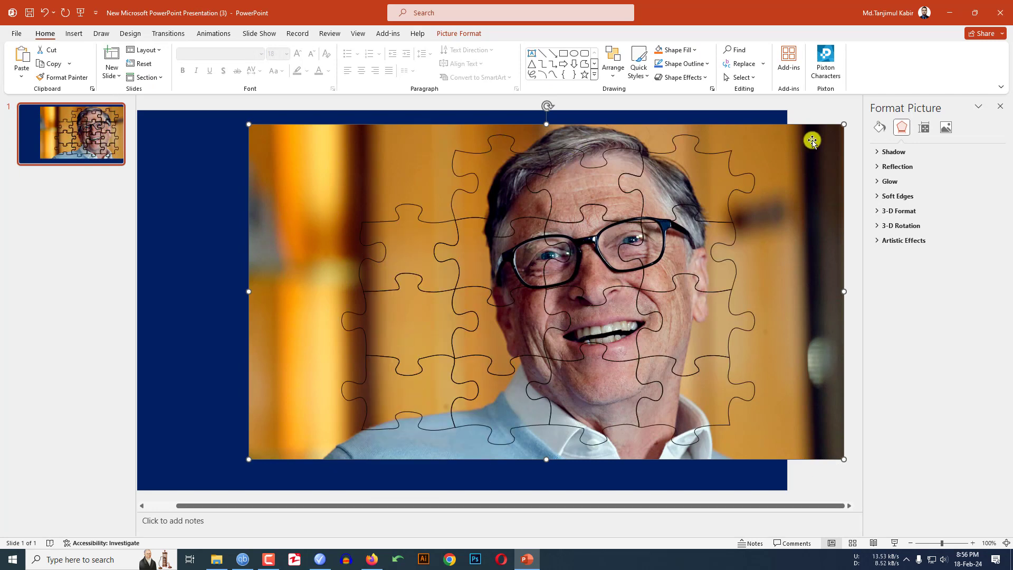
{"action": "left_click", "coordinate": [513, 138], "text": "shift"}
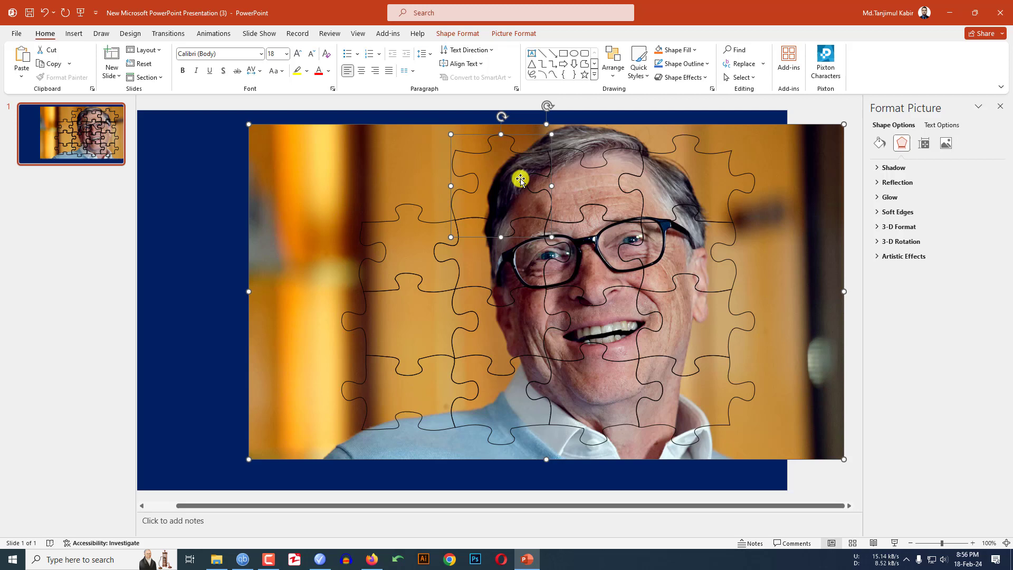
{"action": "left_click", "coordinate": [456, 33]}
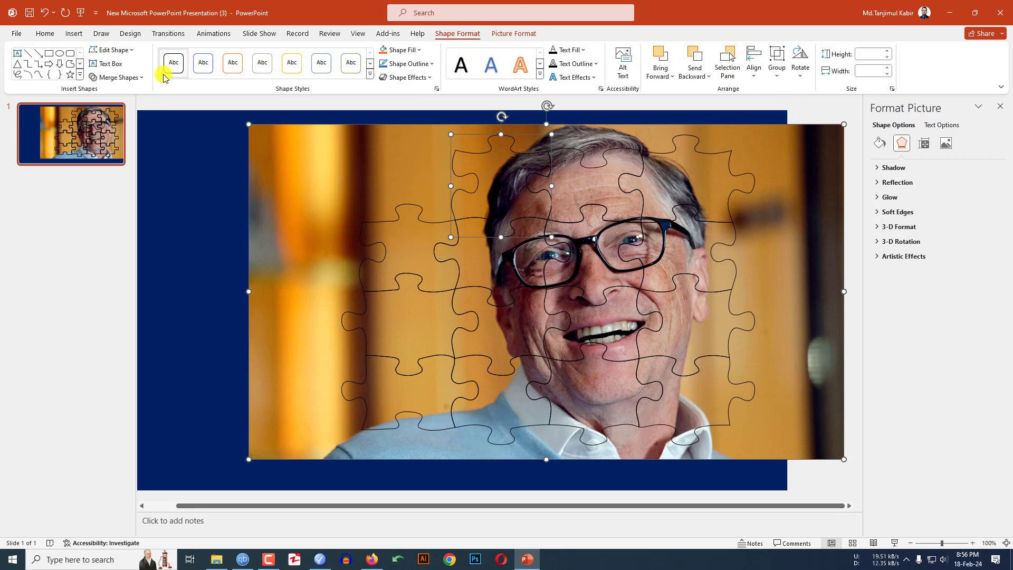
{"action": "left_click", "coordinate": [127, 77]}
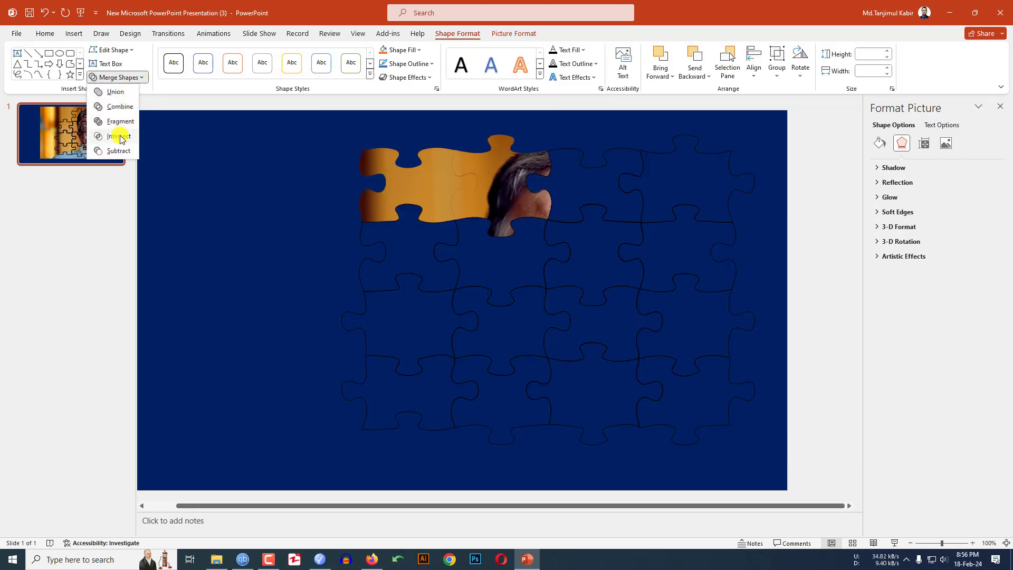
Clip the photo into the second and third top-row pieces using Merge Shapes > Intersect
{"action": "left_click", "coordinate": [119, 135]}
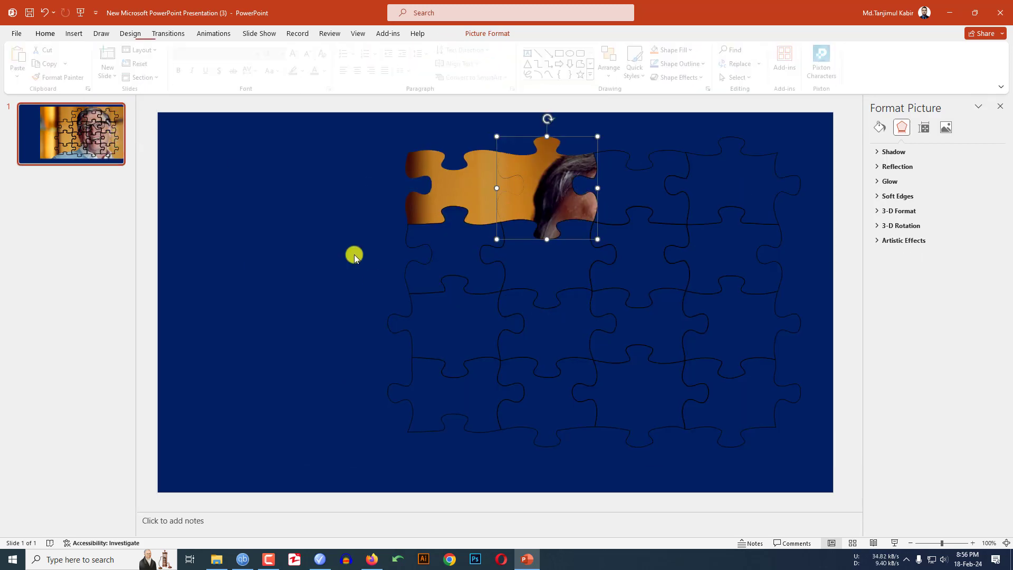
{"action": "left_click", "coordinate": [375, 280]}
{"action": "key", "text": "ctrl+v"}
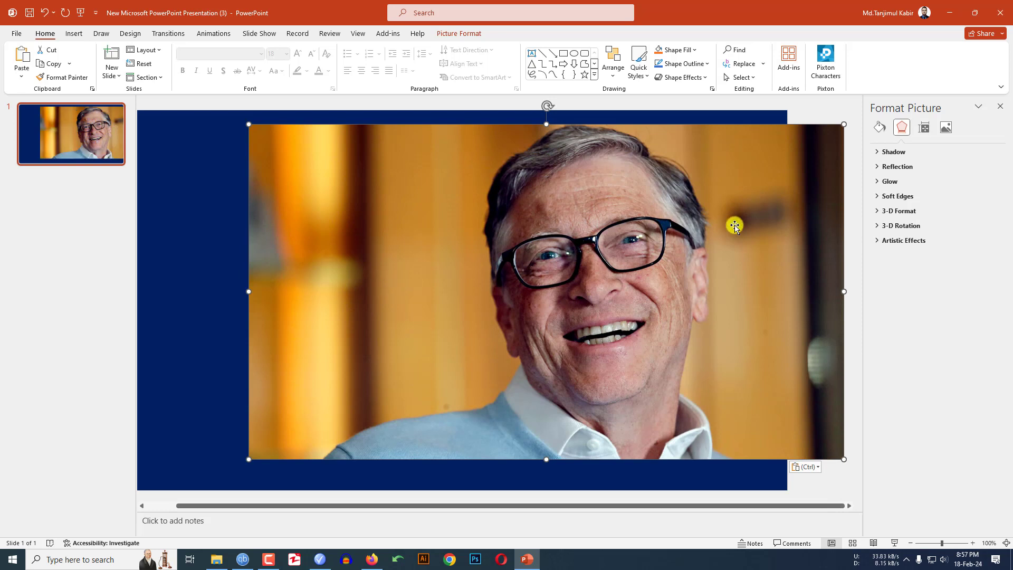
{"action": "right_click", "coordinate": [735, 225]}
{"action": "left_click", "coordinate": [770, 360]}
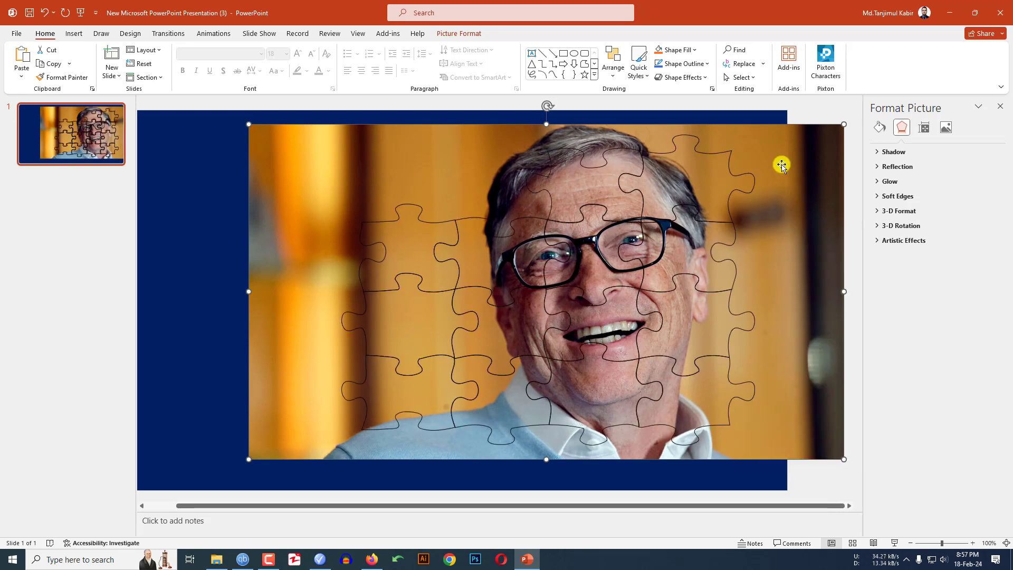
{"action": "left_click", "coordinate": [591, 169]}
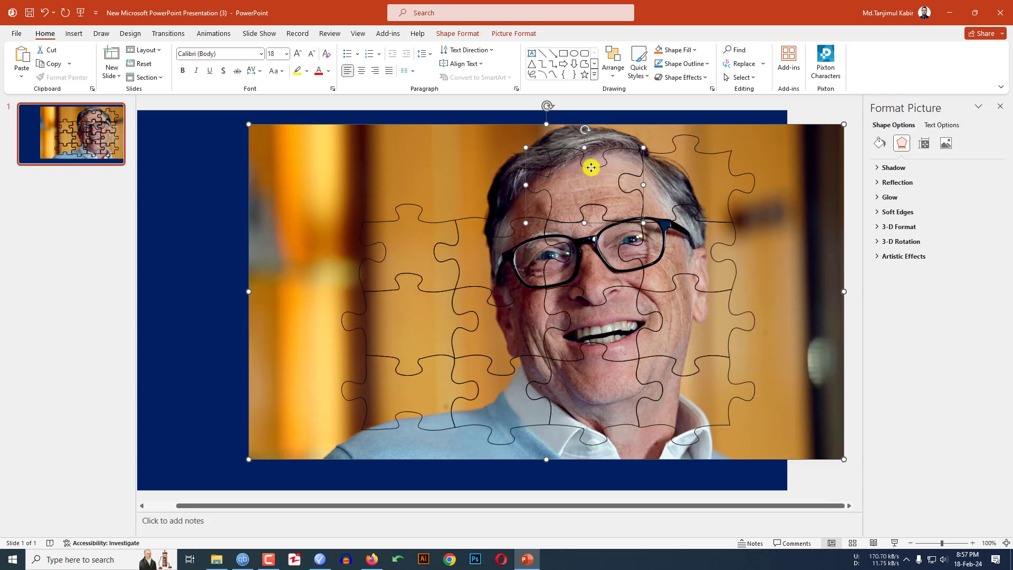
{"action": "left_click", "coordinate": [452, 34]}
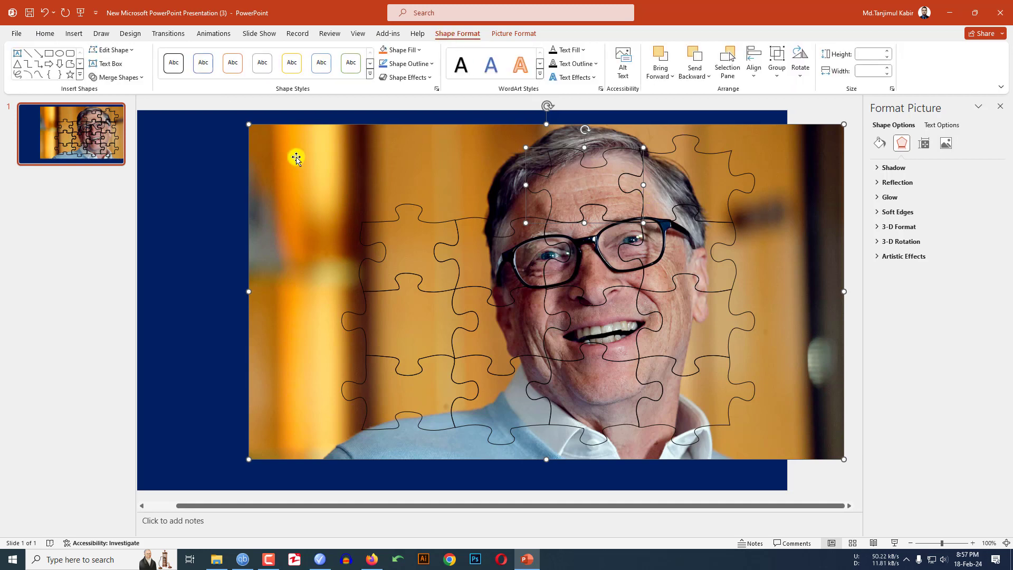
{"action": "left_click", "coordinate": [126, 80]}
{"action": "left_click", "coordinate": [117, 131]}
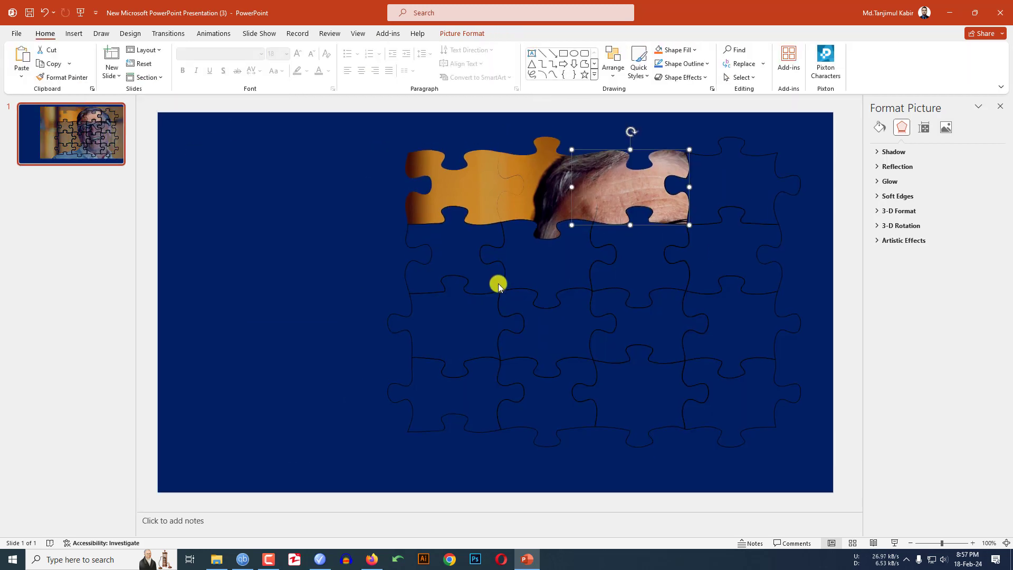
Paste another photo copy behind the outlines and intersect it with the top-right piece
{"action": "key", "text": "ctrl+v"}
{"action": "right_click", "coordinate": [533, 296]}
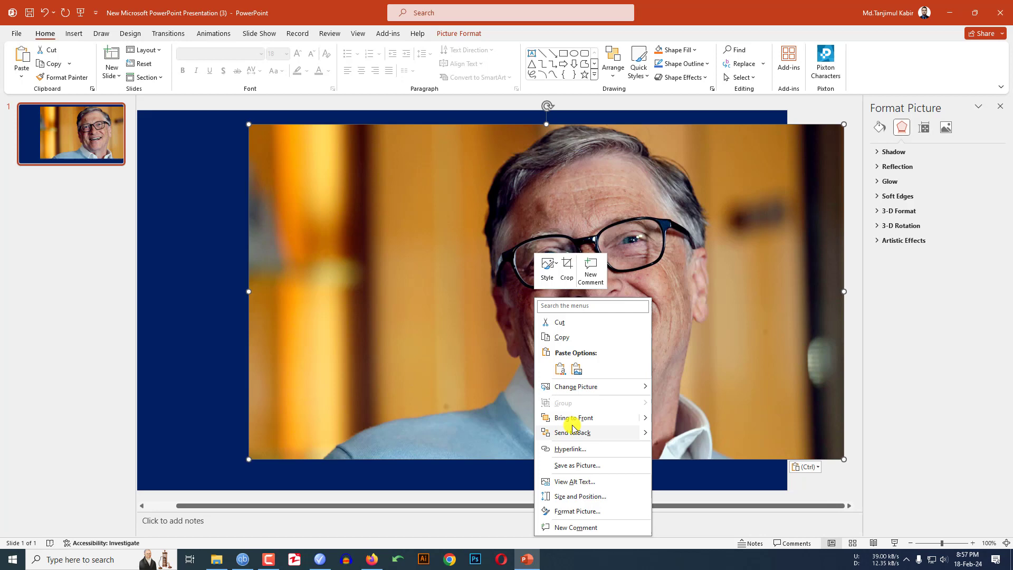
{"action": "left_click", "coordinate": [573, 429]}
{"action": "left_click", "coordinate": [738, 172], "text": "ctrl"}
{"action": "left_click", "coordinate": [739, 172]}
{"action": "left_click", "coordinate": [740, 173], "text": "shift"}
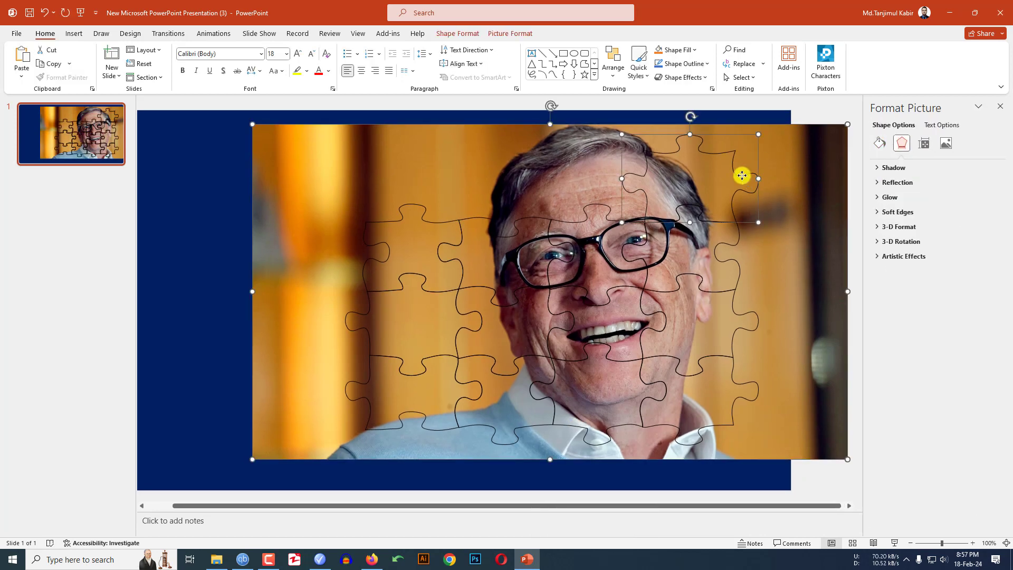
{"action": "left_click", "coordinate": [515, 34]}
{"action": "left_click", "coordinate": [453, 34]}
{"action": "left_click", "coordinate": [119, 78]}
{"action": "left_click", "coordinate": [119, 136]}
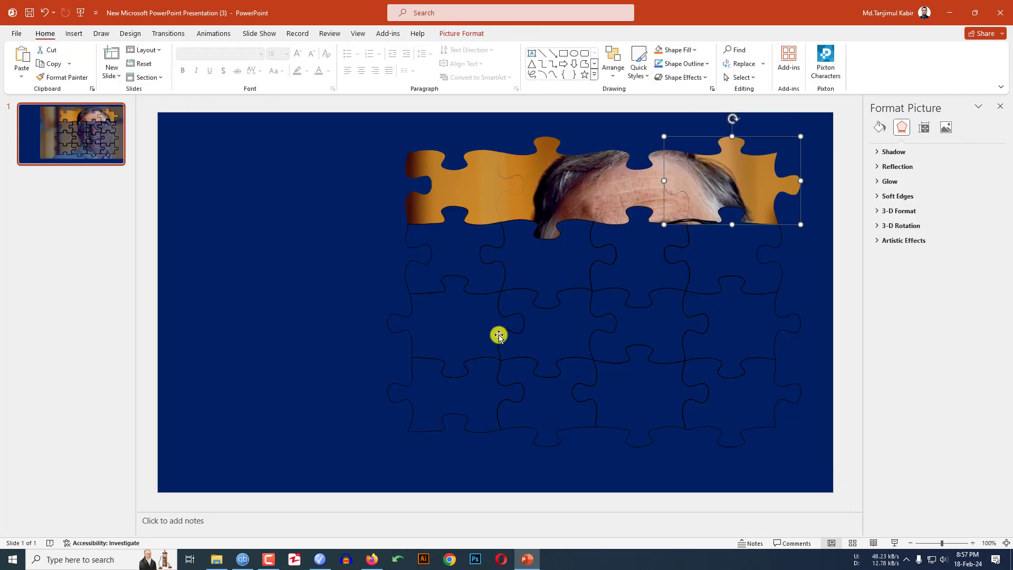
{"action": "left_click", "coordinate": [800, 281]}
Clip a new photo copy into the right piece of the second row
{"action": "key", "text": "ctrl+v"}
{"action": "right_click", "coordinate": [732, 291]}
{"action": "left_click", "coordinate": [765, 424]}
{"action": "left_click", "coordinate": [721, 259], "text": "shift"}
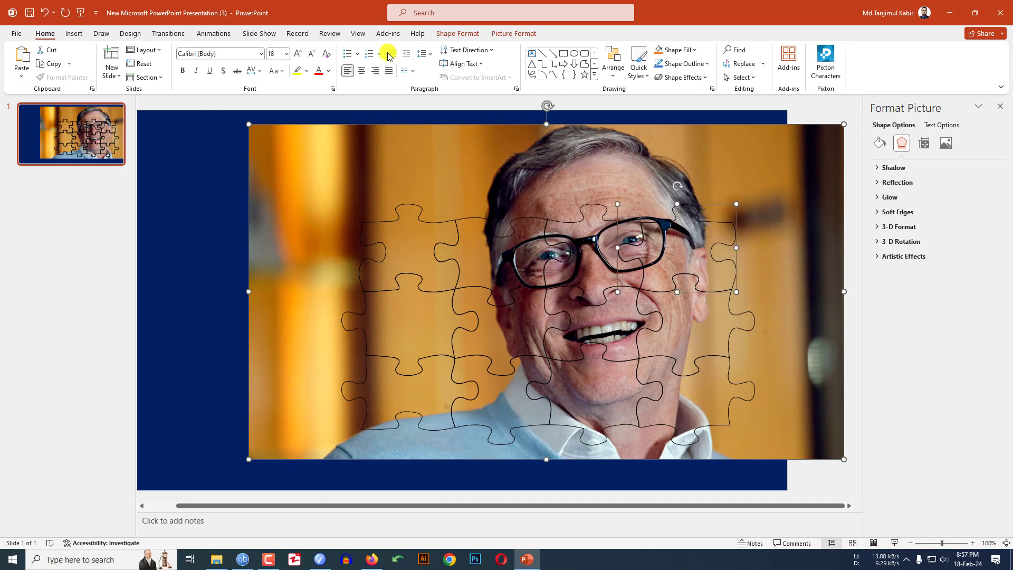
{"action": "left_click", "coordinate": [457, 34]}
{"action": "left_click", "coordinate": [118, 77]}
{"action": "left_click", "coordinate": [116, 136]}
Clip another photo copy into the next second-row piece
{"action": "key", "text": "ctrl+v"}
{"action": "right_click", "coordinate": [739, 344]}
{"action": "left_click", "coordinate": [779, 236]}
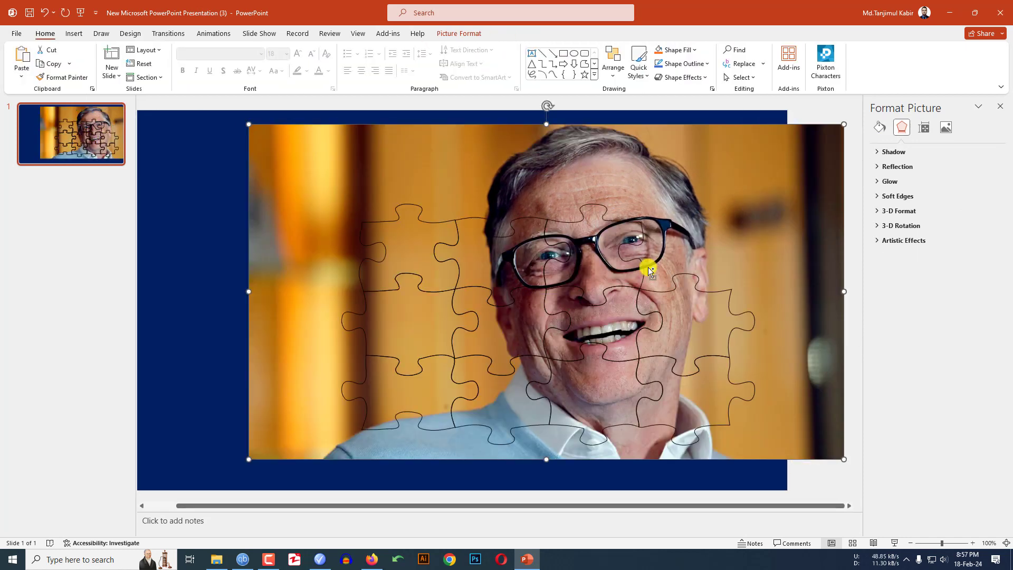
{"action": "left_click", "coordinate": [643, 265], "text": "shift"}
{"action": "left_click", "coordinate": [456, 34]}
{"action": "left_click", "coordinate": [118, 77]}
{"action": "left_click", "coordinate": [108, 135]}
Paste one more photo copy, send it to back, and select it with the top-left piece
{"action": "key", "text": "ctrl+v"}
{"action": "right_click", "coordinate": [521, 320]}
{"action": "left_click", "coordinate": [554, 228]}
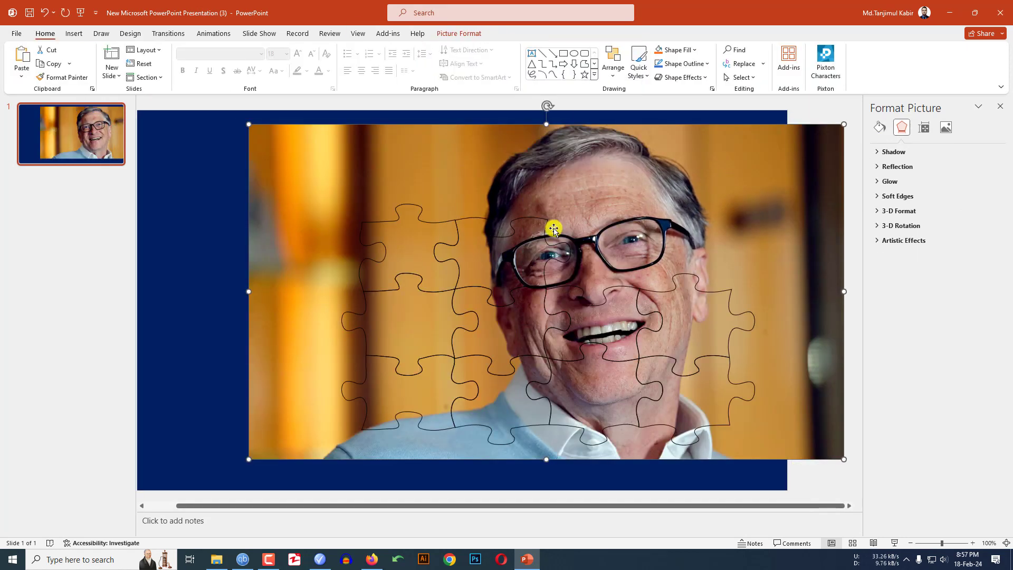
{"action": "left_click", "coordinate": [504, 220], "text": "ctrl"}
{"action": "left_click", "coordinate": [452, 255], "text": "ctrl"}
{"action": "left_click", "coordinate": [430, 179]}
{"action": "left_click", "coordinate": [777, 164]}
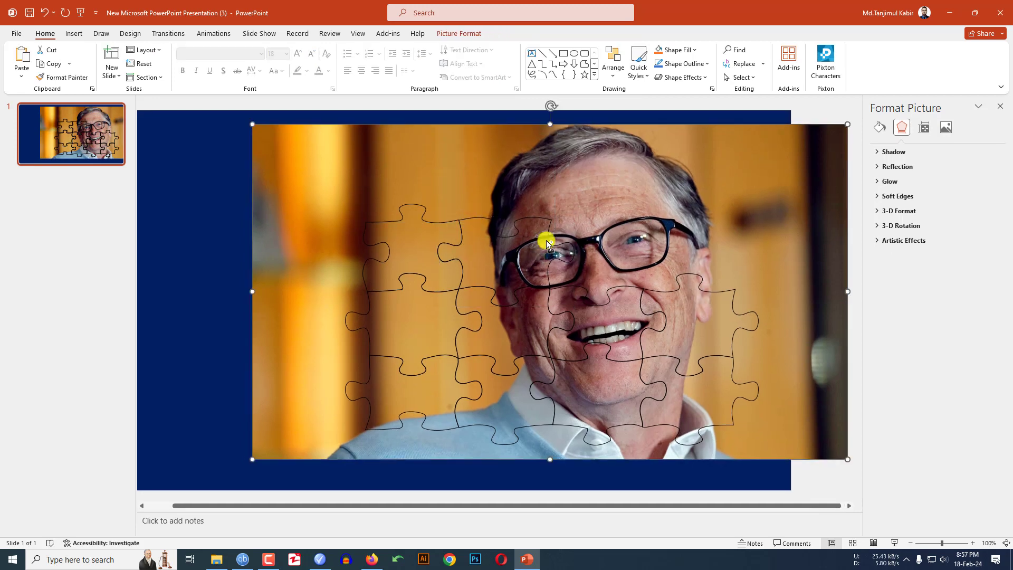
{"action": "left_click", "coordinate": [546, 240]}
{"action": "left_click", "coordinate": [323, 268]}
{"action": "left_click", "coordinate": [366, 246], "text": "ctrl"}
Intersect the photo into the top-left piece, then clip a fresh copy into a second-row piece, undoing the misclip
{"action": "left_click", "coordinate": [457, 34]}
{"action": "left_click", "coordinate": [119, 78]}
{"action": "left_click", "coordinate": [124, 135]}
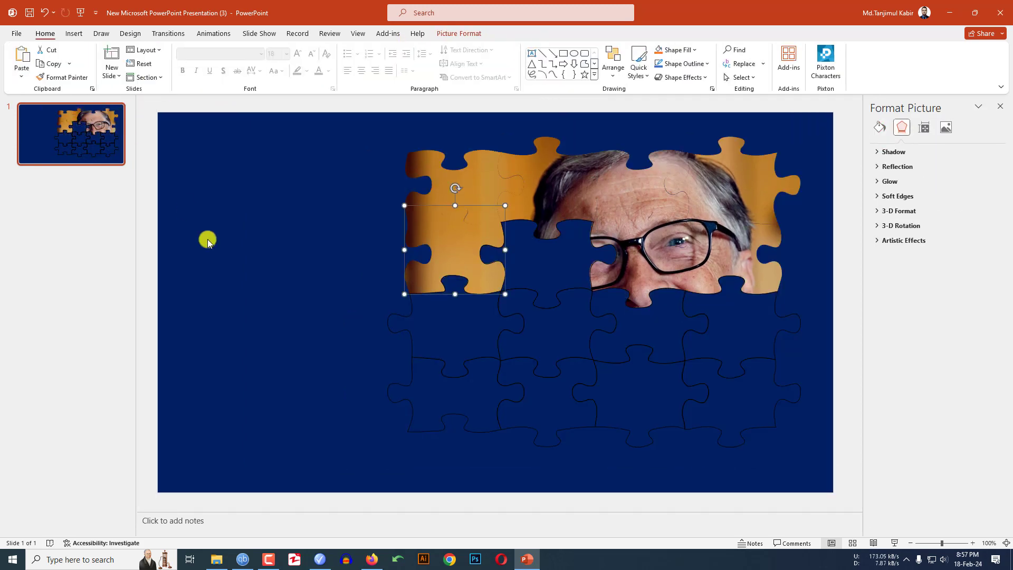
{"action": "key", "text": "ctrl+v"}
{"action": "right_click", "coordinate": [302, 235]}
{"action": "left_click", "coordinate": [339, 373]}
{"action": "left_click", "coordinate": [396, 178]}
{"action": "left_click", "coordinate": [260, 164]}
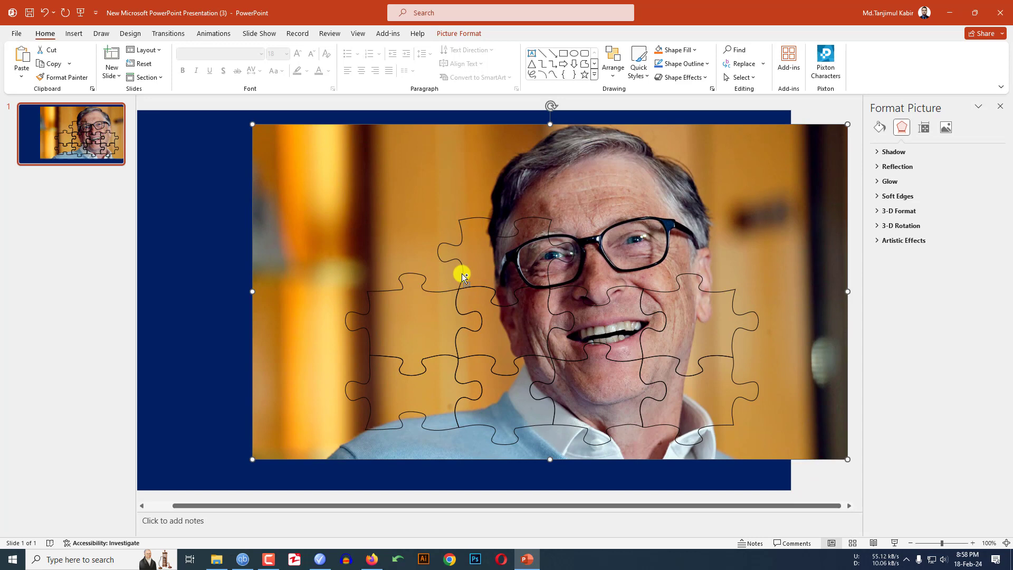
{"action": "left_click", "coordinate": [460, 274], "text": "ctrl"}
{"action": "left_click", "coordinate": [450, 35]}
{"action": "left_click", "coordinate": [119, 78]}
{"action": "left_click", "coordinate": [121, 137]}
{"action": "key", "text": "ctrl+z"}
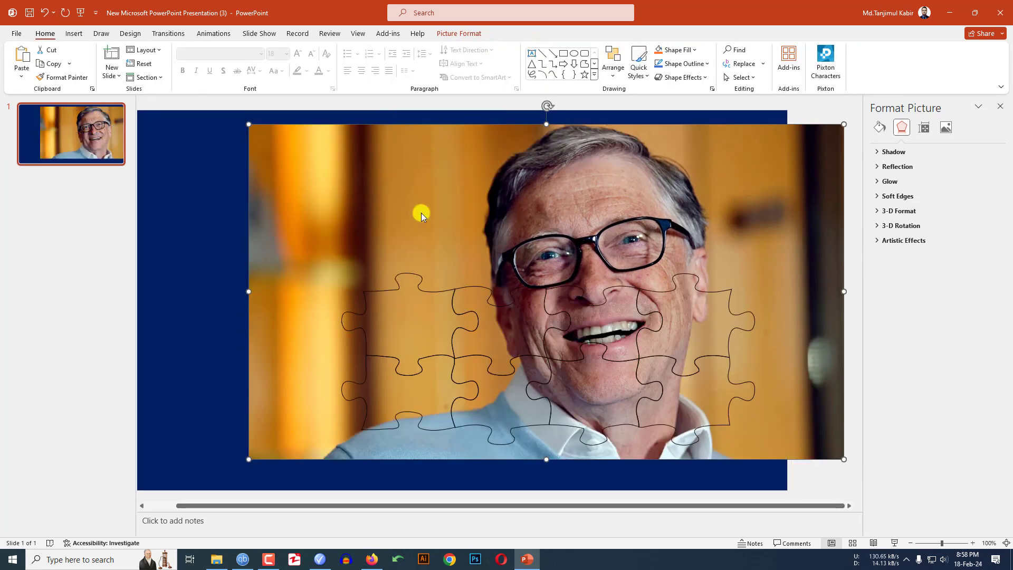
Redo the second-row clip and fill the lower-left piece with the photo
{"action": "left_click", "coordinate": [456, 33]}
{"action": "left_click", "coordinate": [118, 78]}
{"action": "left_click", "coordinate": [121, 136]}
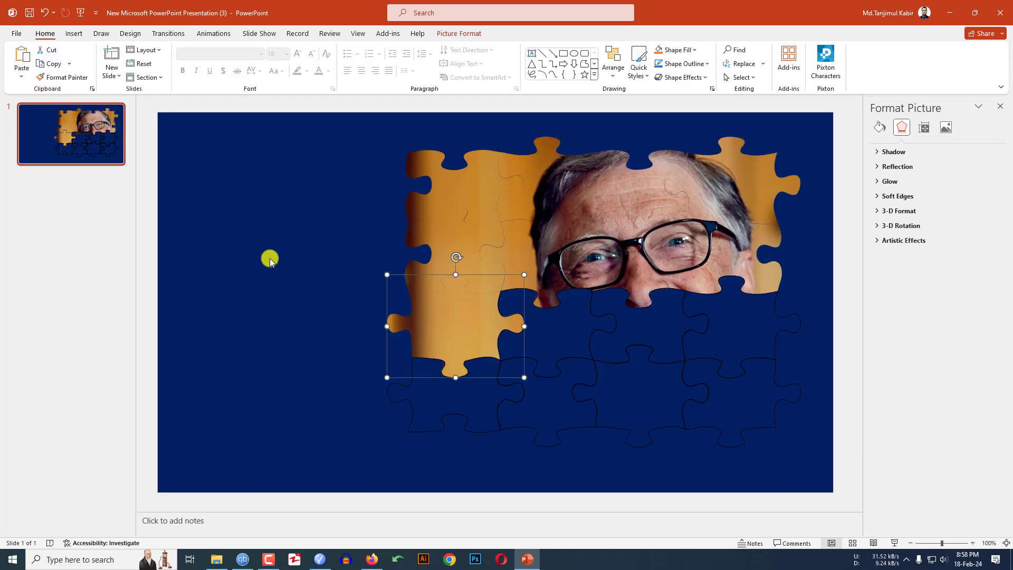
{"action": "key", "text": "ctrl+z"}
{"action": "right_click", "coordinate": [299, 226]}
{"action": "left_click", "coordinate": [345, 353]}
{"action": "left_click", "coordinate": [344, 394], "text": "ctrl"}
{"action": "left_click", "coordinate": [457, 35]}
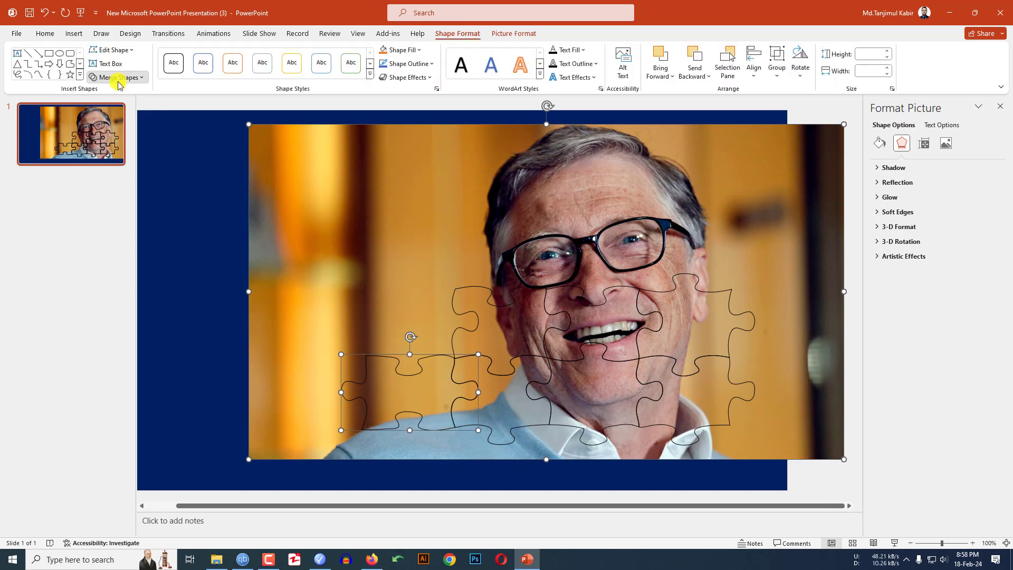
{"action": "left_click", "coordinate": [119, 78]}
{"action": "left_click", "coordinate": [121, 136]}
Paste the photo behind the outlines and intersect it with the next piece
{"action": "key", "text": "ctrl+v"}
{"action": "right_click", "coordinate": [288, 294]}
{"action": "left_click", "coordinate": [366, 429]}
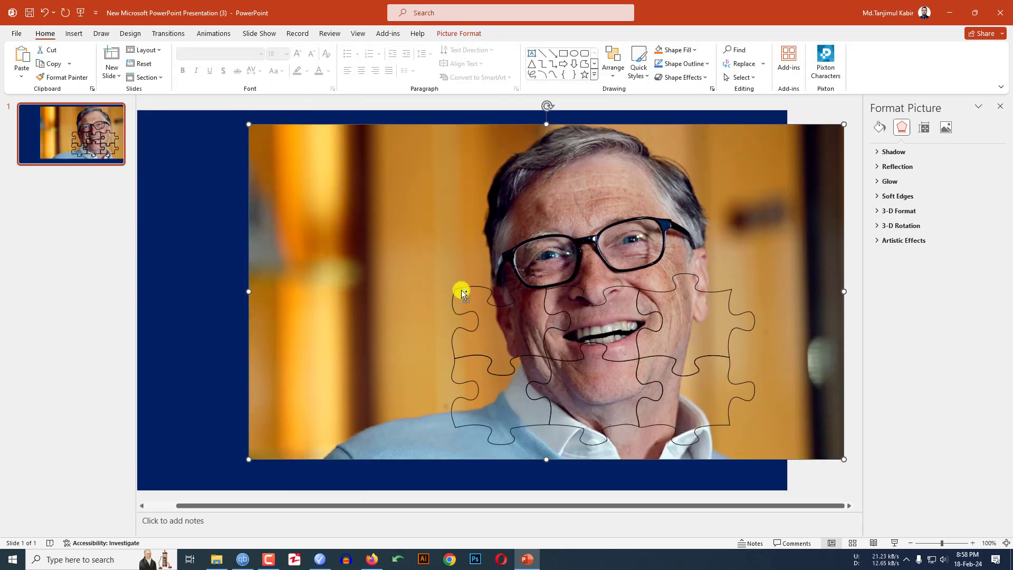
{"action": "left_click", "coordinate": [461, 290], "text": "ctrl"}
{"action": "left_click", "coordinate": [456, 34]}
{"action": "left_click", "coordinate": [116, 77]}
{"action": "left_click", "coordinate": [118, 135]}
Fill another piece with a pasted photo copy after reselecting the photo and outline
{"action": "key", "text": "ctrl+v"}
{"action": "right_click", "coordinate": [393, 293]}
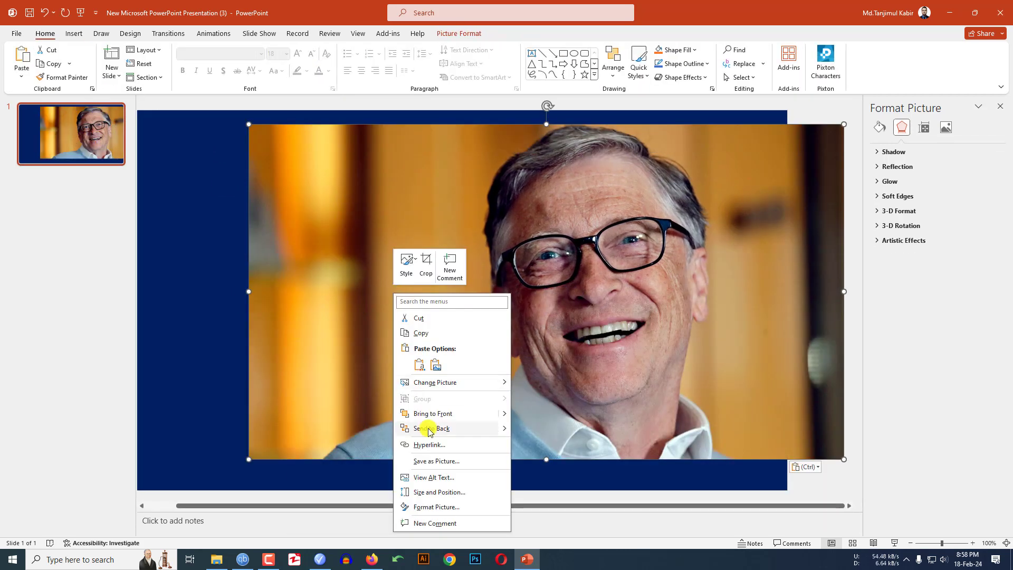
{"action": "left_click", "coordinate": [428, 429]}
{"action": "left_click", "coordinate": [551, 310], "text": "ctrl"}
{"action": "left_click", "coordinate": [417, 185]}
{"action": "left_click", "coordinate": [287, 191]}
{"action": "left_click", "coordinate": [554, 313], "text": "ctrl"}
{"action": "left_click", "coordinate": [314, 286]}
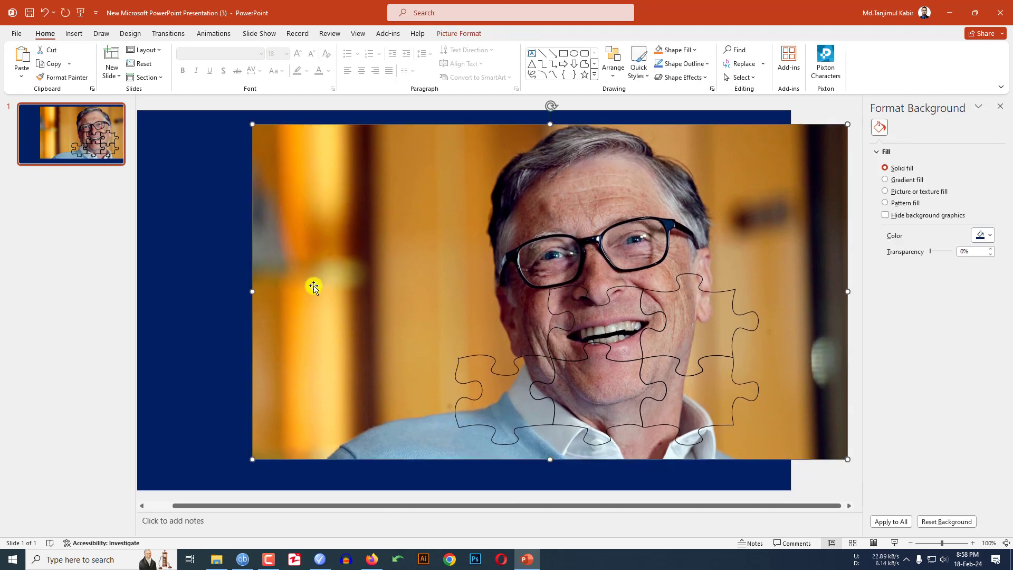
{"action": "left_click", "coordinate": [457, 369], "text": "ctrl"}
{"action": "left_click", "coordinate": [454, 34]}
{"action": "left_click", "coordinate": [117, 77]}
{"action": "left_click", "coordinate": [120, 135]}
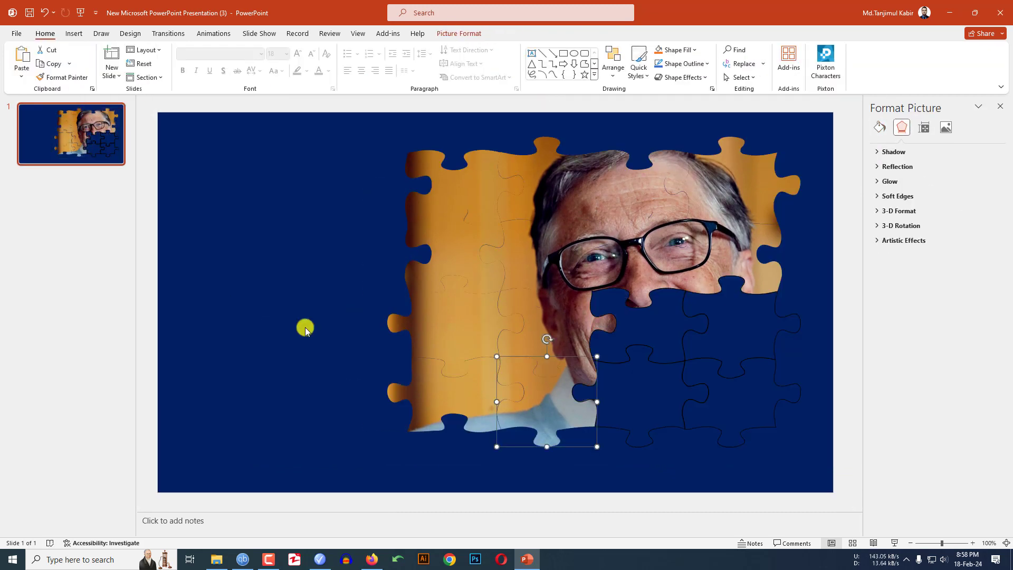
Paste the photo again and intersect it with the next outline
{"action": "key", "text": "ctrl+v"}
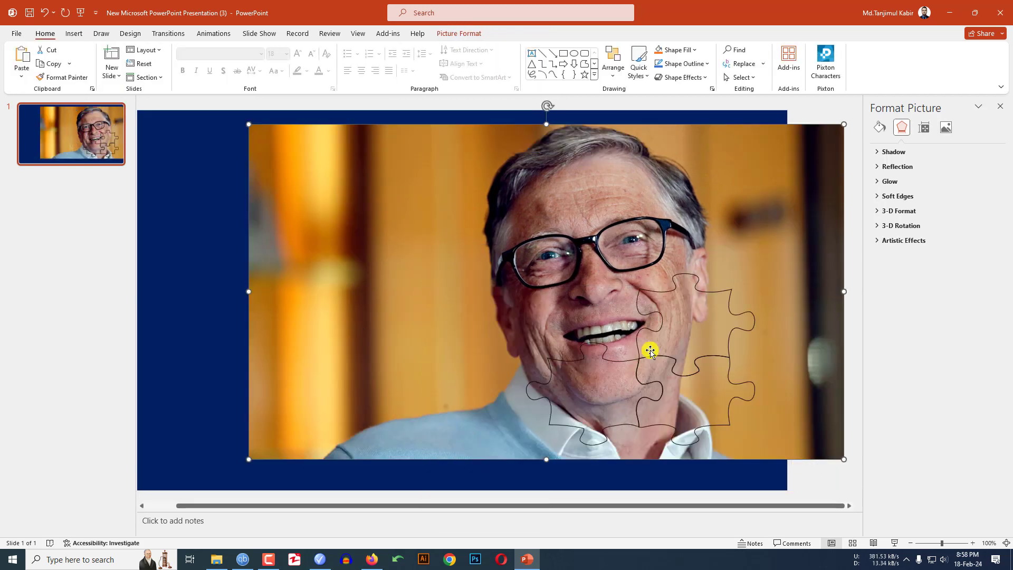
{"action": "left_click", "coordinate": [705, 289], "text": "ctrl"}
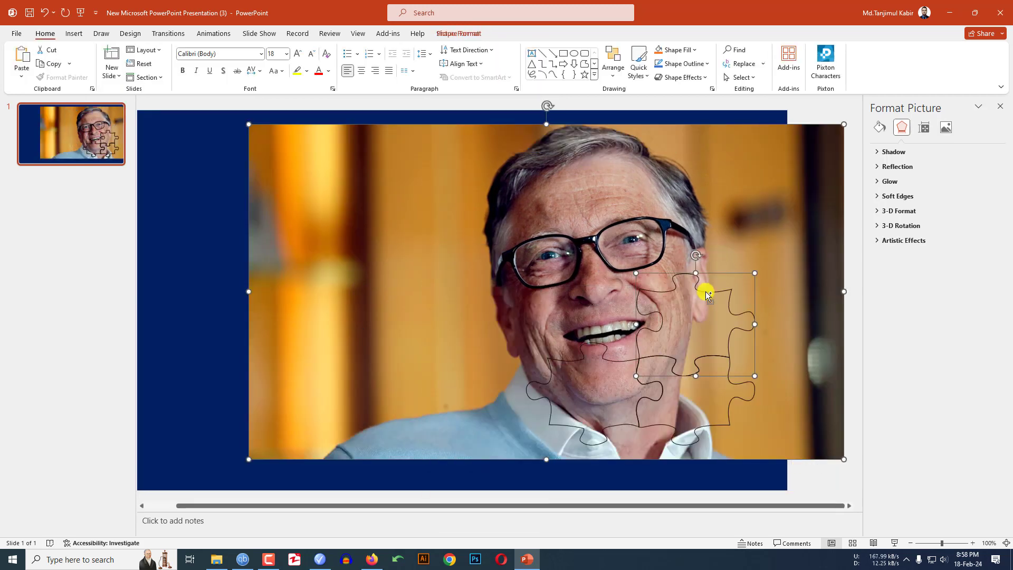
{"action": "left_click", "coordinate": [454, 34]}
{"action": "left_click", "coordinate": [117, 77]}
{"action": "left_click", "coordinate": [121, 136]}
Send a new photo copy to the back and clip it into another piece
{"action": "key", "text": "ctrl+v"}
{"action": "right_click", "coordinate": [461, 286]}
{"action": "left_click", "coordinate": [498, 421]}
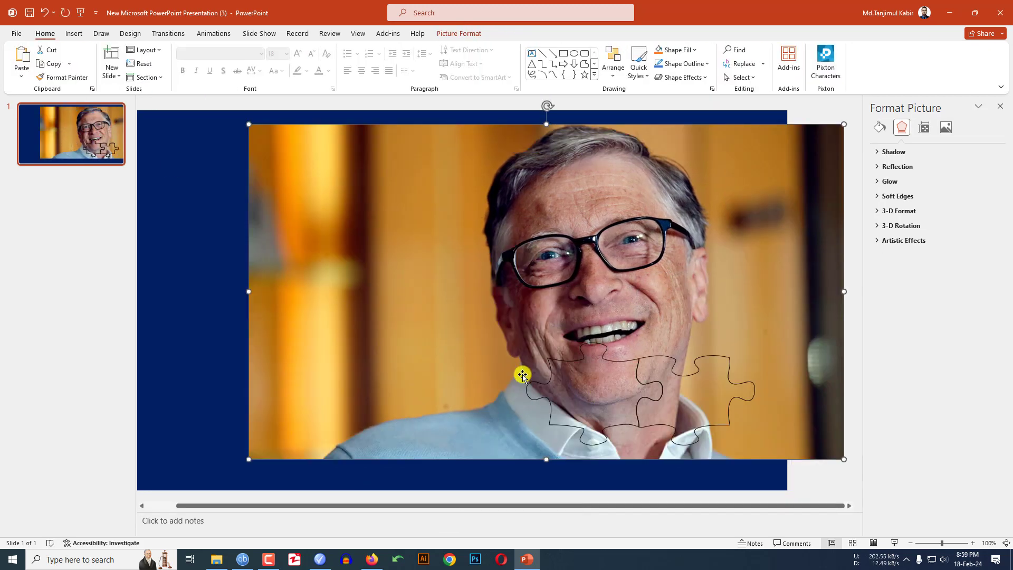
{"action": "left_click", "coordinate": [552, 422], "text": "ctrl"}
{"action": "left_click", "coordinate": [457, 33]}
{"action": "left_click", "coordinate": [117, 77]}
{"action": "left_click", "coordinate": [118, 136]}
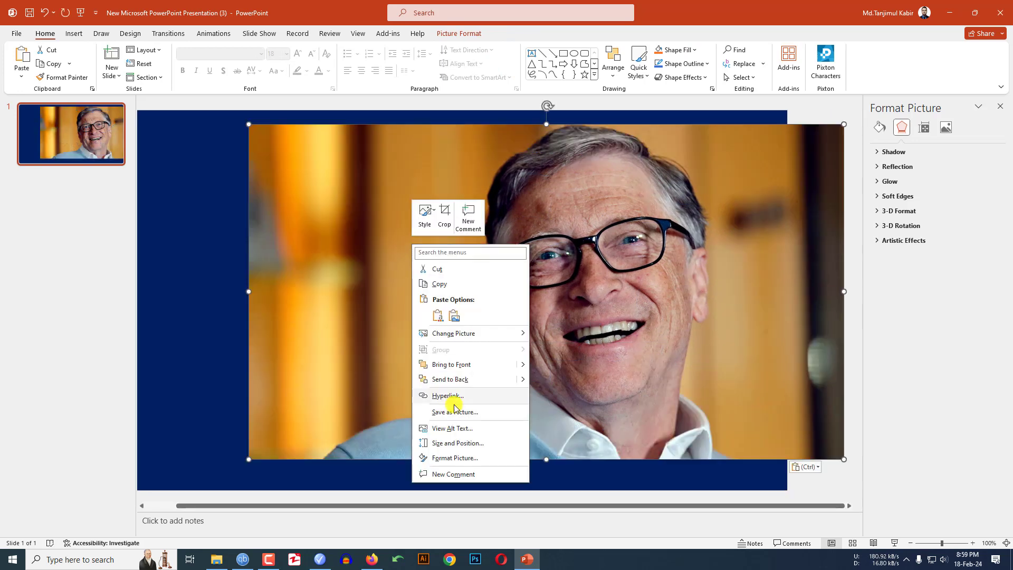
Clip the photo into the last puzzle piece, completing the portrait
{"action": "left_click", "coordinate": [451, 402]}
{"action": "left_click", "coordinate": [673, 373], "text": "shift"}
{"action": "left_click", "coordinate": [457, 34]}
{"action": "left_click", "coordinate": [112, 77]}
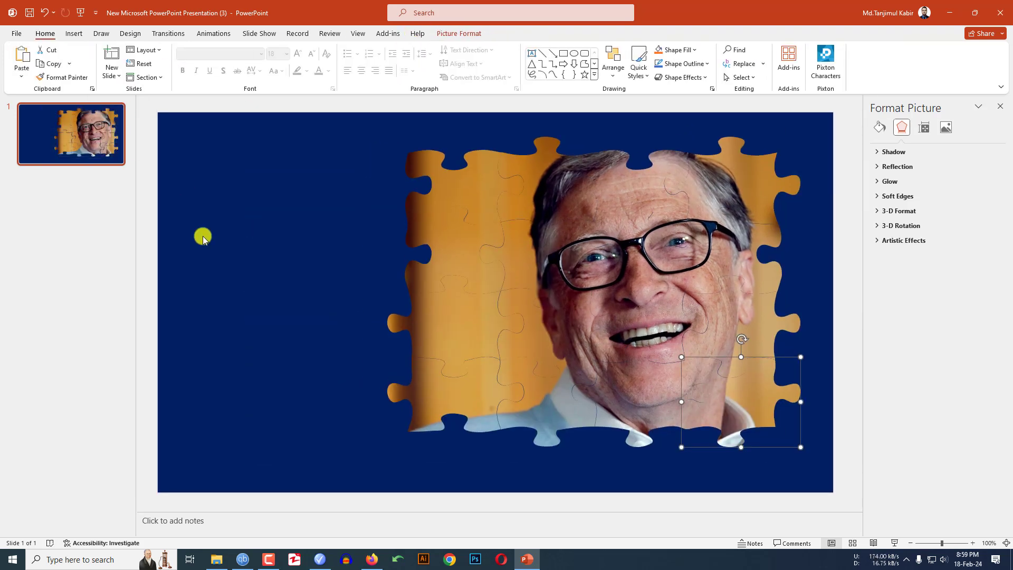
{"action": "left_click", "coordinate": [203, 236]}
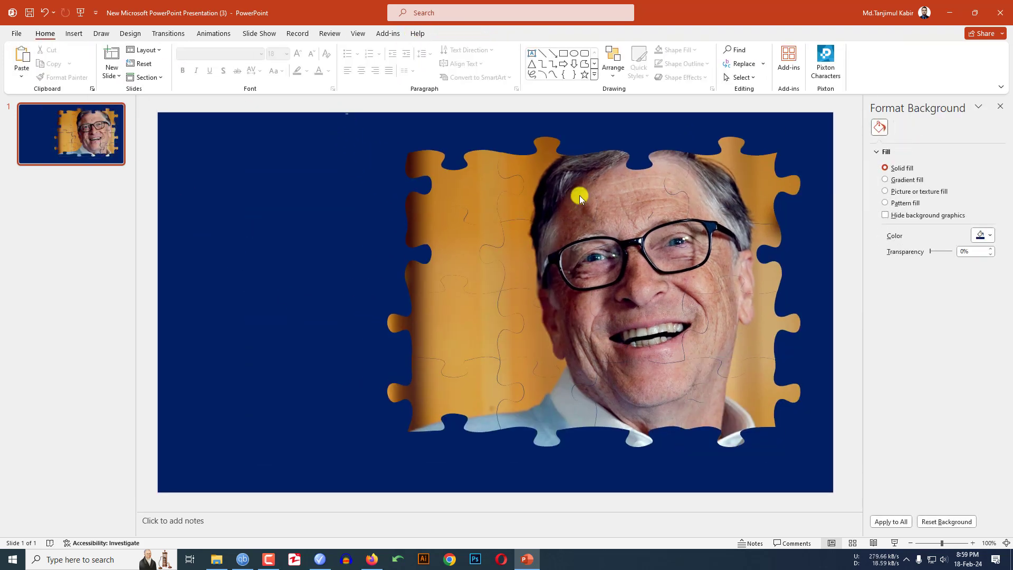
Give every jigsaw piece a yellow picture border at 2¼ pt weight
{"action": "left_click_drag", "start_coordinate": [344, 109], "coordinate": [867, 499]}
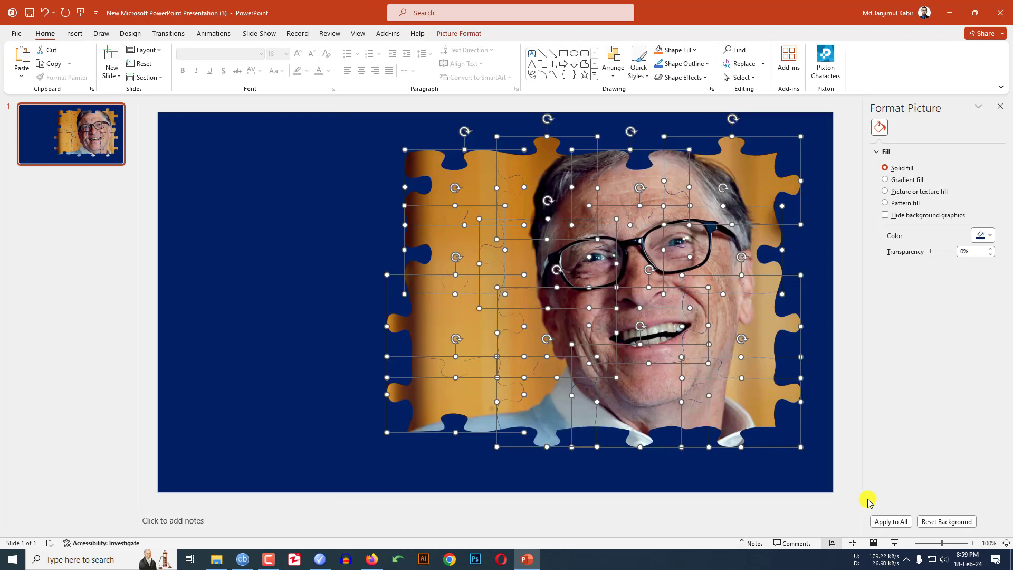
{"action": "left_click", "coordinate": [456, 35]}
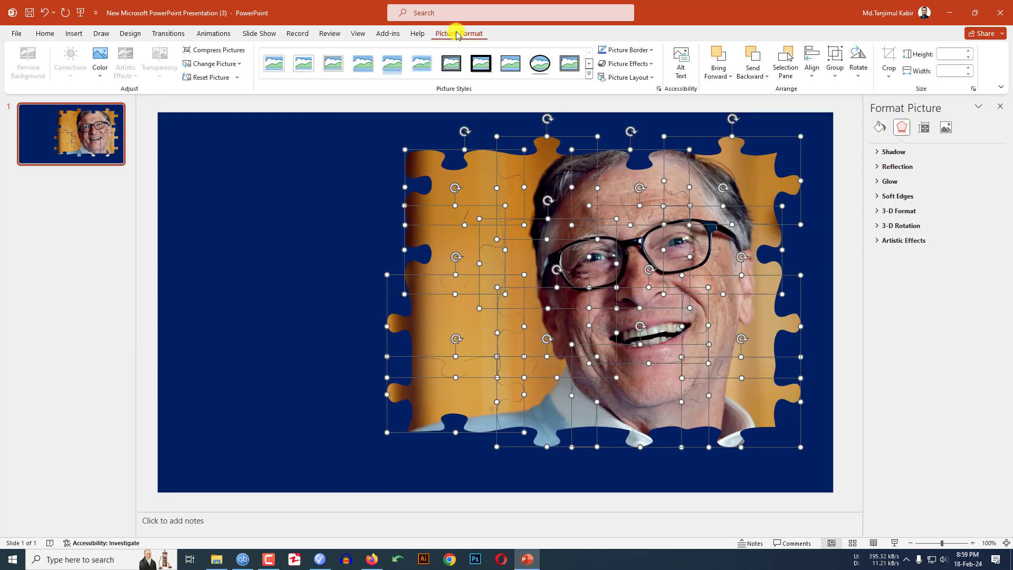
{"action": "left_click", "coordinate": [636, 53]}
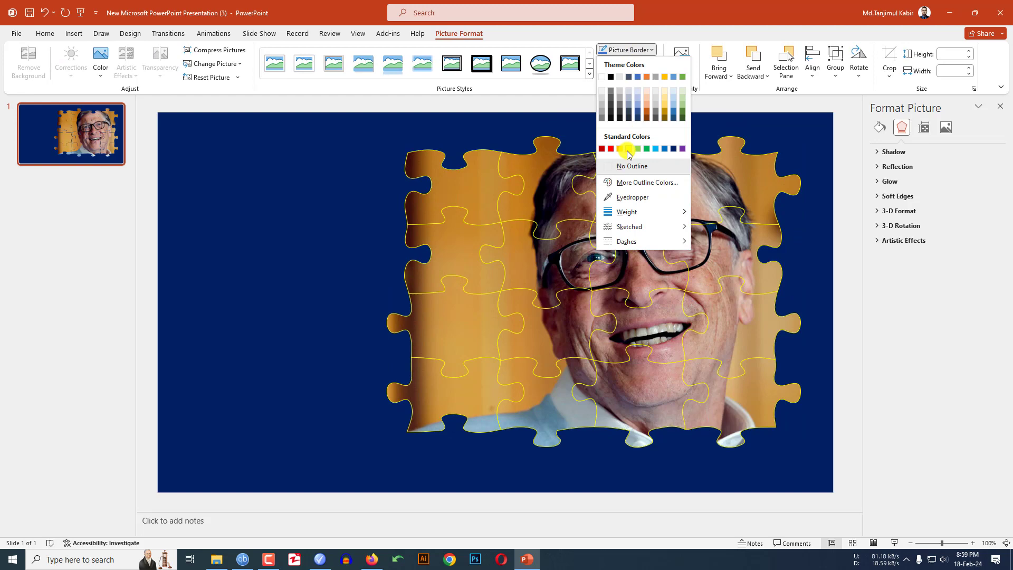
{"action": "left_click", "coordinate": [628, 149]}
{"action": "left_click", "coordinate": [637, 53]}
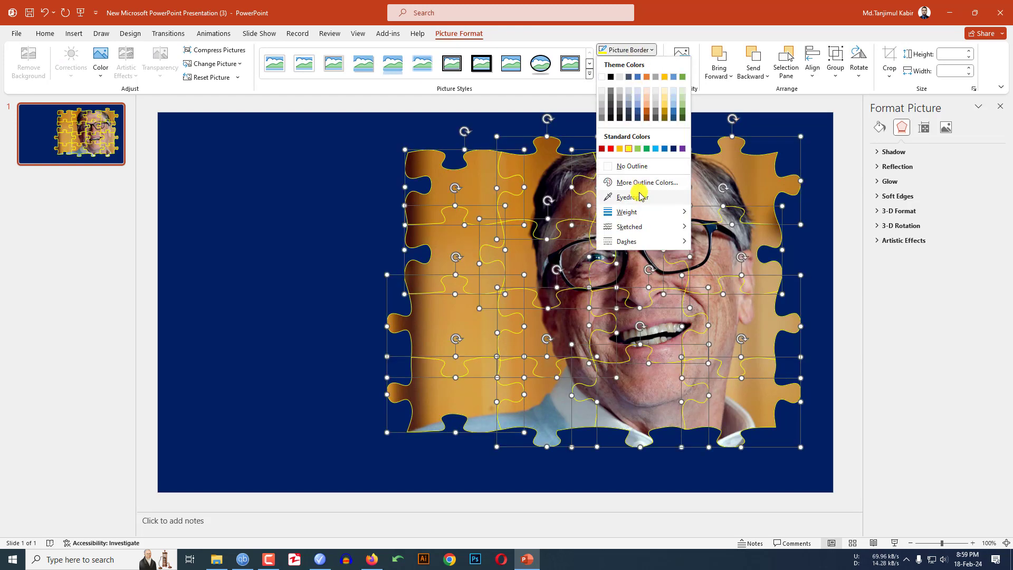
{"action": "mouse_move", "coordinate": [639, 212]}
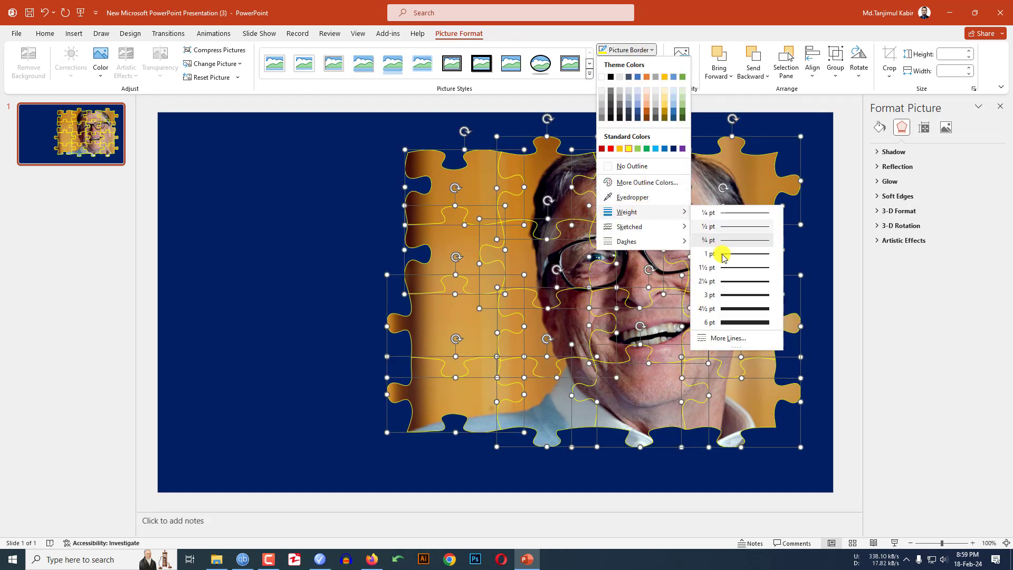
{"action": "left_click", "coordinate": [728, 285]}
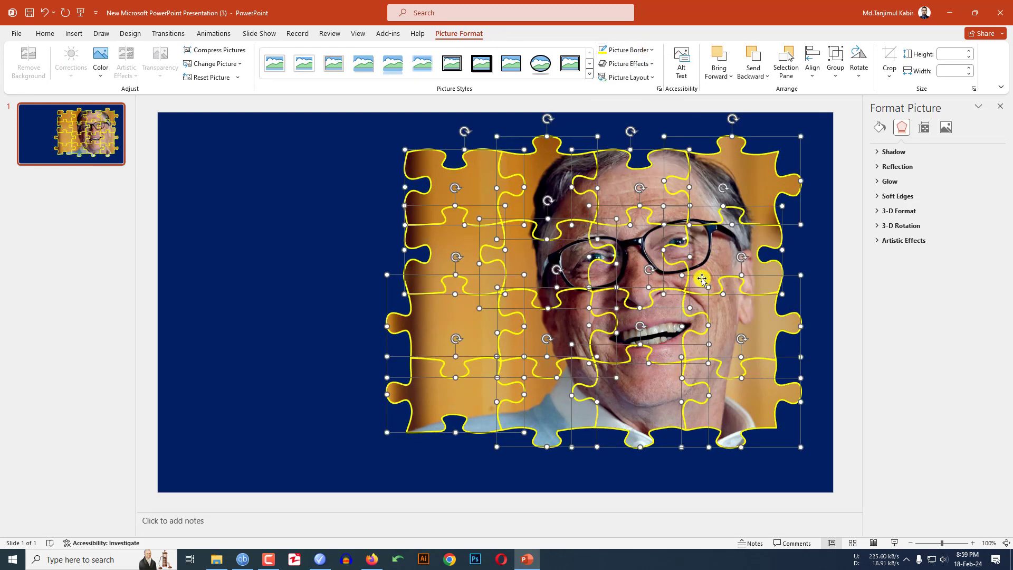
{"action": "left_click", "coordinate": [194, 257]}
{"action": "left_click", "coordinate": [74, 34]}
Add a 'Bill Gates' text box at the upper left, coloured white and enlarged to size 40
{"action": "left_click", "coordinate": [180, 69]}
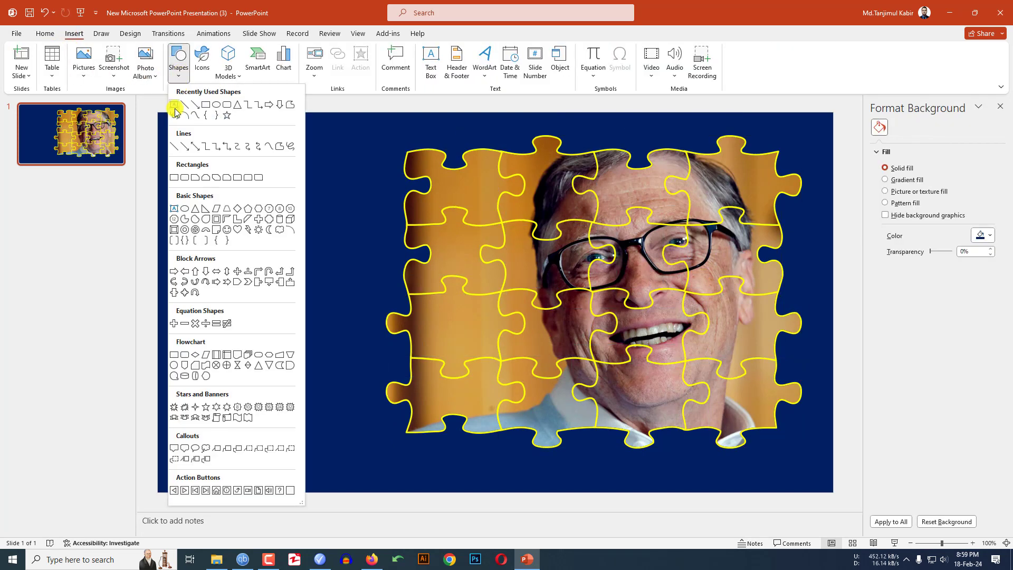
{"action": "left_click", "coordinate": [175, 108]}
{"action": "left_click_drag", "start_coordinate": [366, 237], "coordinate": [368, 238]}
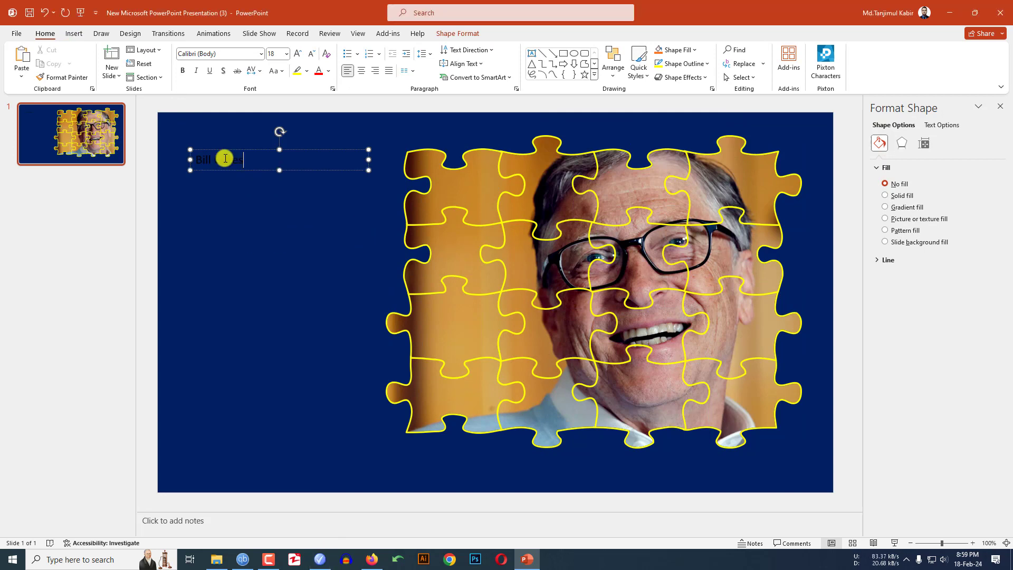
{"action": "triple_click", "coordinate": [224, 159]}
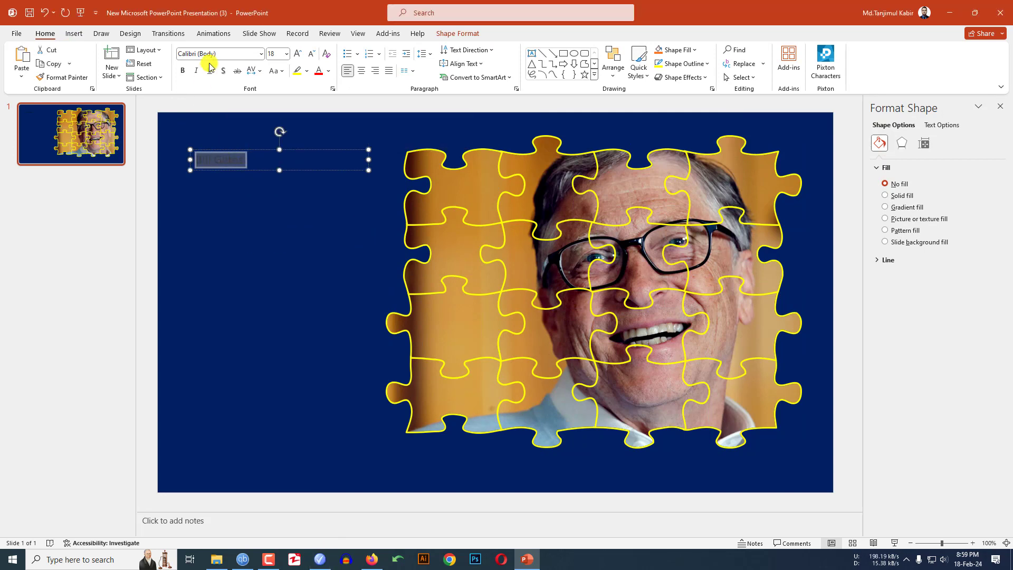
{"action": "left_click", "coordinate": [328, 71]}
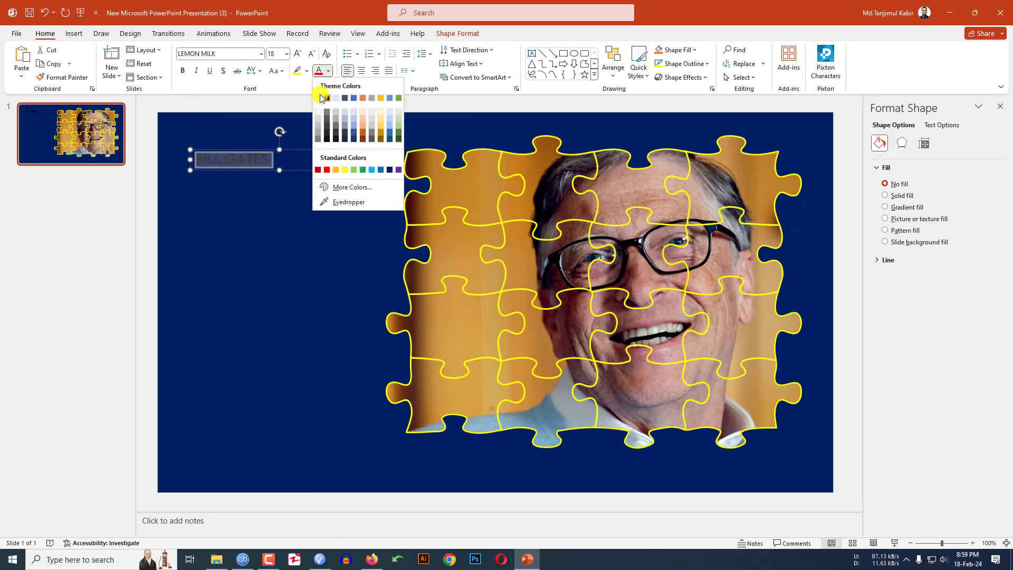
{"action": "left_click", "coordinate": [319, 98]}
{"action": "left_click", "coordinate": [298, 53]}
{"action": "left_click", "coordinate": [298, 54]}
{"action": "left_click", "coordinate": [298, 53]}
{"action": "left_click", "coordinate": [298, 53]}
{"action": "left_click", "coordinate": [298, 54]}
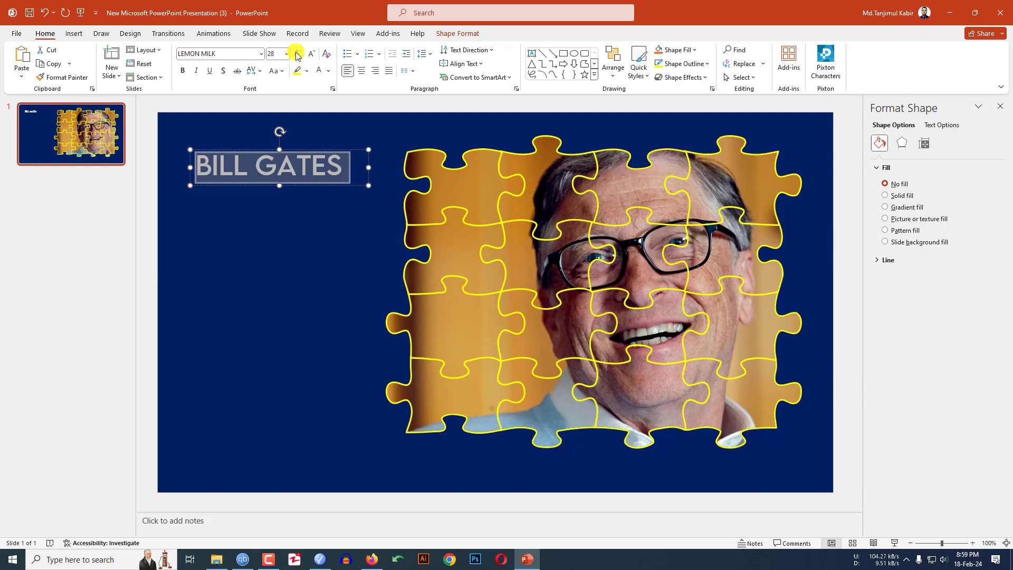
{"action": "left_click", "coordinate": [298, 53]}
Draw a text box below the title and paste in the Bill Gates biography
{"action": "left_click", "coordinate": [268, 189]}
{"action": "left_click", "coordinate": [74, 33]}
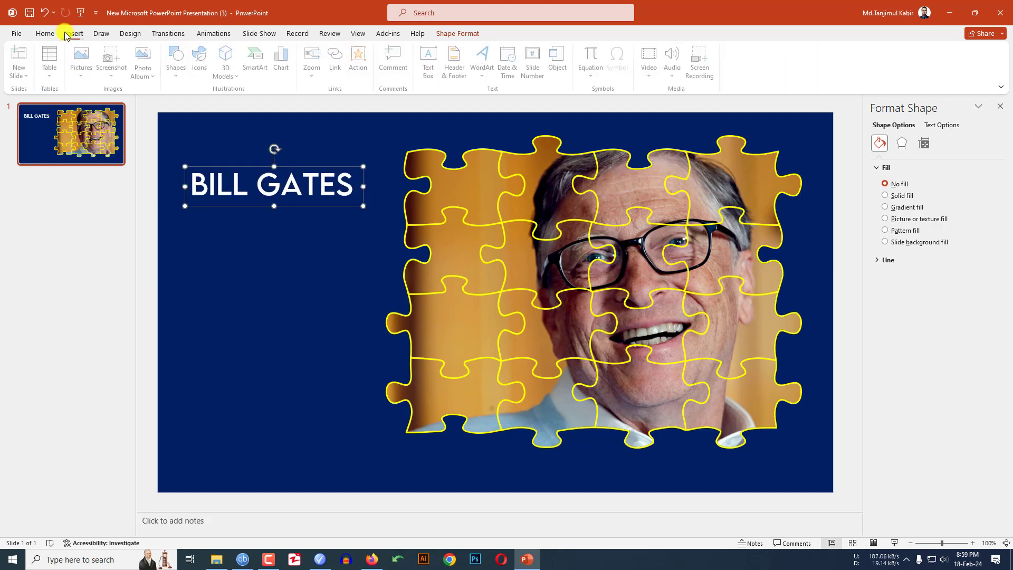
{"action": "left_click", "coordinate": [176, 74]}
{"action": "left_click", "coordinate": [174, 105]}
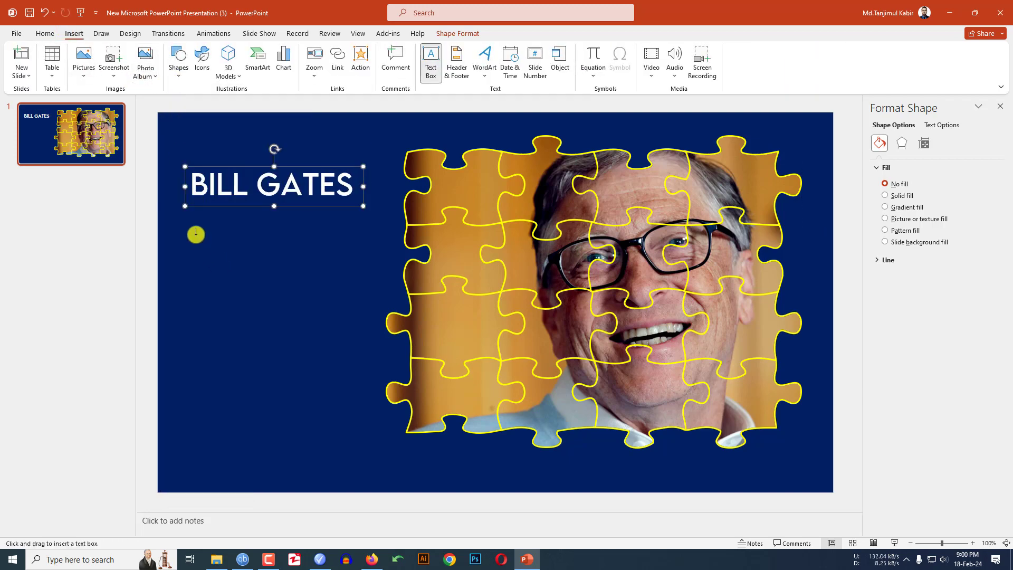
{"action": "mouse_move", "coordinate": [191, 219]}
{"action": "left_mouse_down"}
{"action": "mouse_move", "coordinate": [362, 425]}
{"action": "mouse_move", "coordinate": [183, 238]}
{"action": "left_mouse_up"}
{"action": "type", "text": "William Henry Gates III (born October 28, 1955) is an American businessman, investor, philanthropist, and writer best known for co-founding the software giant Microsoft, along with his childhood friend Paul Allen. During his career at Microsoft, Gates held the positions of chairman, chief executive officer (CEO), president, and chief software architect, while also being its largest individual shareholder until May 2014."}
Format the biography as white, justified Times New Roman and move it beneath the title
{"action": "left_click", "coordinate": [232, 54]}
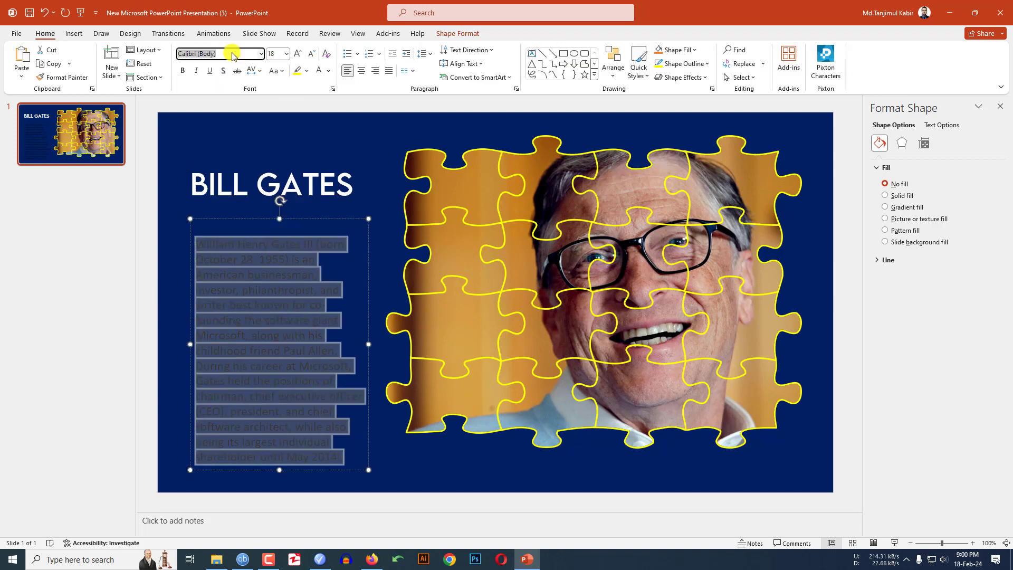
{"action": "type", "text": "Times"}
{"action": "key", "text": "Return"}
{"action": "left_click", "coordinate": [389, 70]}
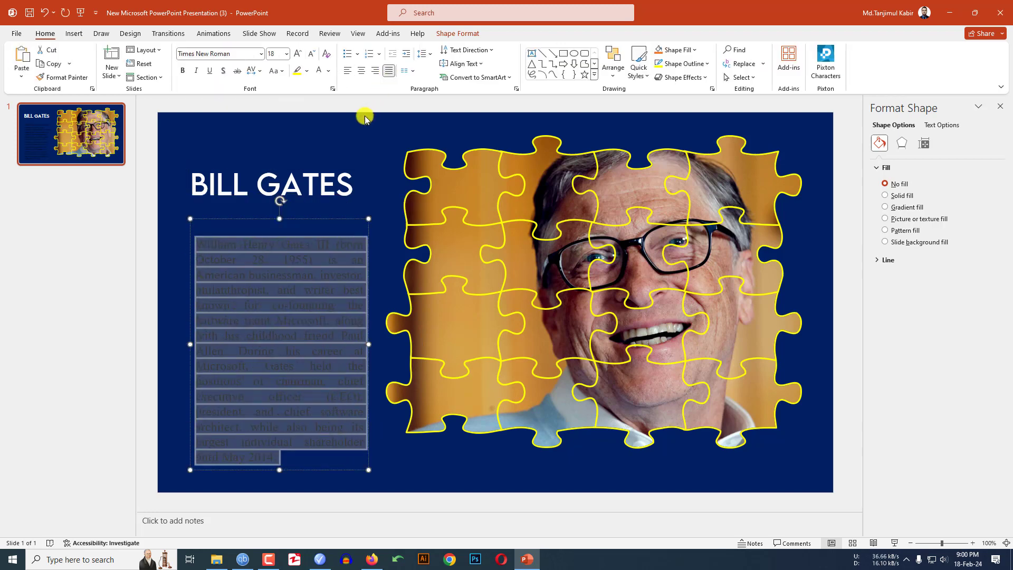
{"action": "left_click", "coordinate": [330, 70]}
{"action": "left_click", "coordinate": [319, 100]}
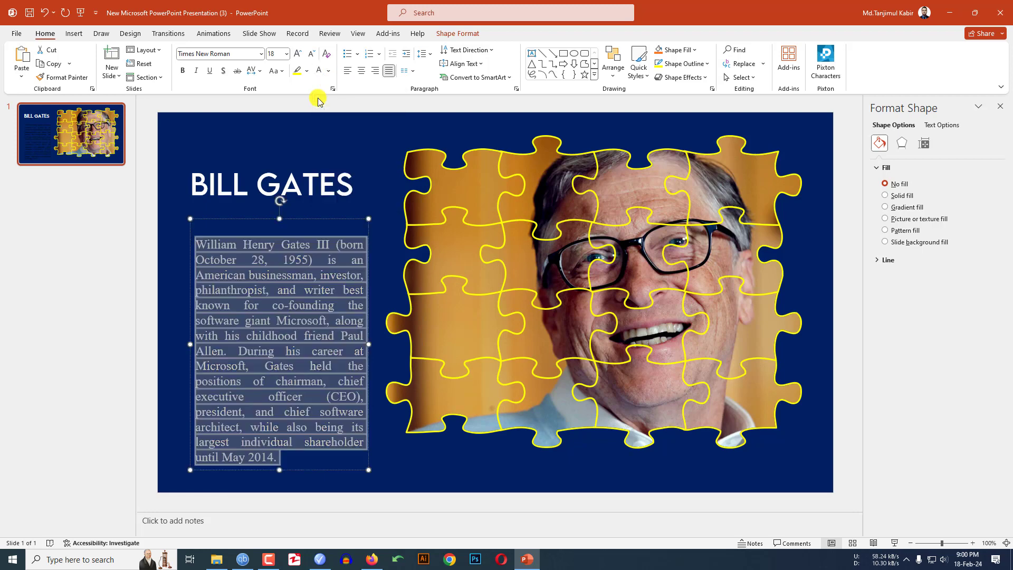
{"action": "left_click_drag", "start_coordinate": [250, 220], "coordinate": [244, 196]}
{"action": "left_click", "coordinate": [377, 262]}
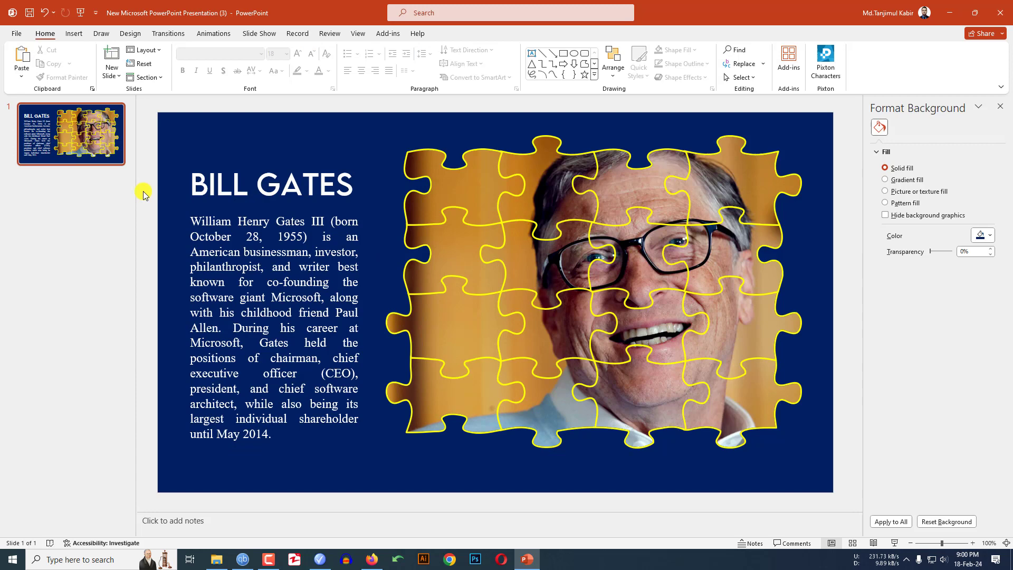
Duplicate slide 1 and return to the original slide 1
{"action": "right_click", "coordinate": [83, 141]}
{"action": "left_click", "coordinate": [116, 247]}
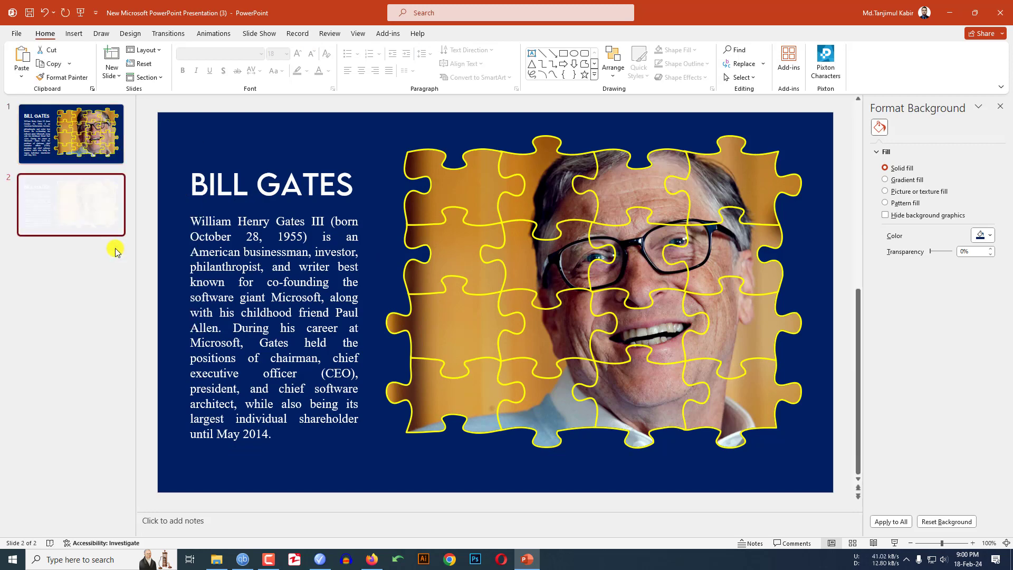
{"action": "left_click", "coordinate": [103, 141]}
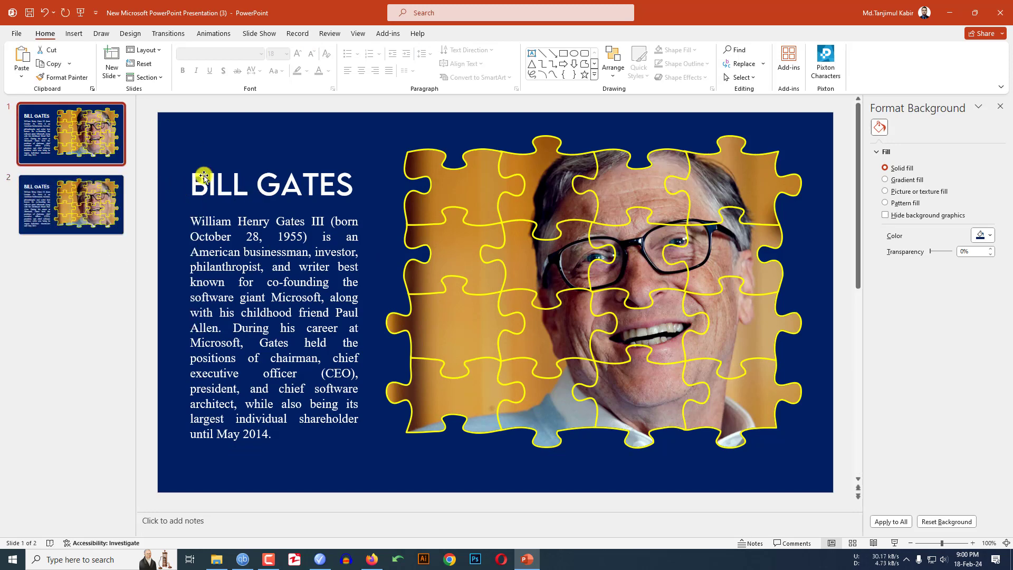
{"action": "scroll", "coordinate": [332, 244], "scroll_direction": "down", "scroll_amount": 5, "text": "ctrl"}
Drag all the puzzle pieces off slide 1, scattering them around every edge
{"action": "left_click_drag", "start_coordinate": [457, 244], "coordinate": [390, 168]}
{"action": "left_click_drag", "start_coordinate": [475, 283], "coordinate": [256, 294]}
{"action": "left_click_drag", "start_coordinate": [481, 326], "coordinate": [349, 423]}
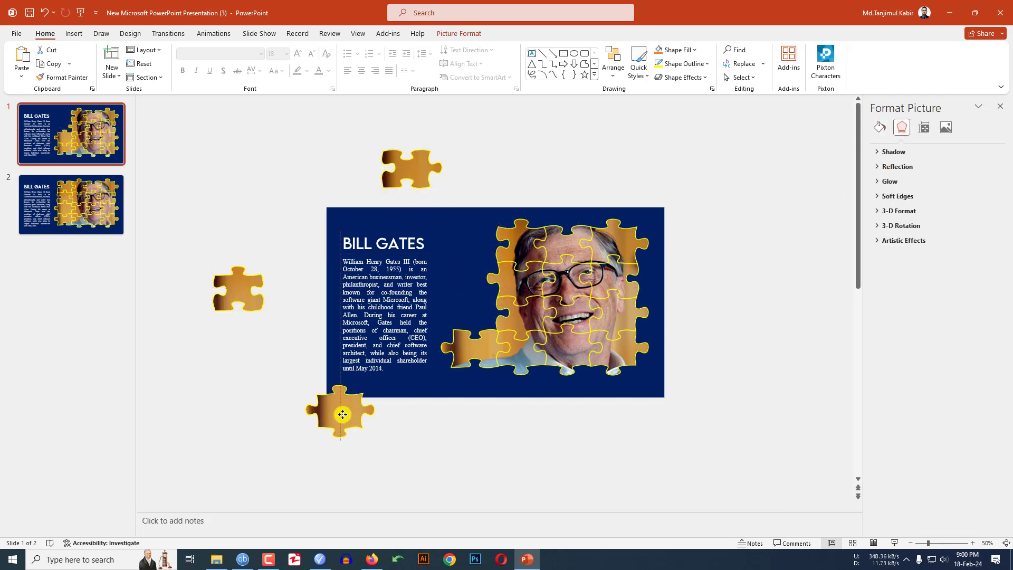
{"action": "left_click_drag", "start_coordinate": [472, 371], "coordinate": [462, 449]}
{"action": "left_click_drag", "start_coordinate": [525, 378], "coordinate": [571, 459]}
{"action": "left_click_drag", "start_coordinate": [567, 364], "coordinate": [666, 432]}
{"action": "left_click_drag", "start_coordinate": [636, 359], "coordinate": [748, 323]}
{"action": "left_click_drag", "start_coordinate": [619, 316], "coordinate": [727, 253]}
{"action": "left_click_drag", "start_coordinate": [615, 242], "coordinate": [642, 173]}
{"action": "left_click_drag", "start_coordinate": [564, 243], "coordinate": [540, 160]}
{"action": "left_click_drag", "start_coordinate": [509, 246], "coordinate": [462, 155]}
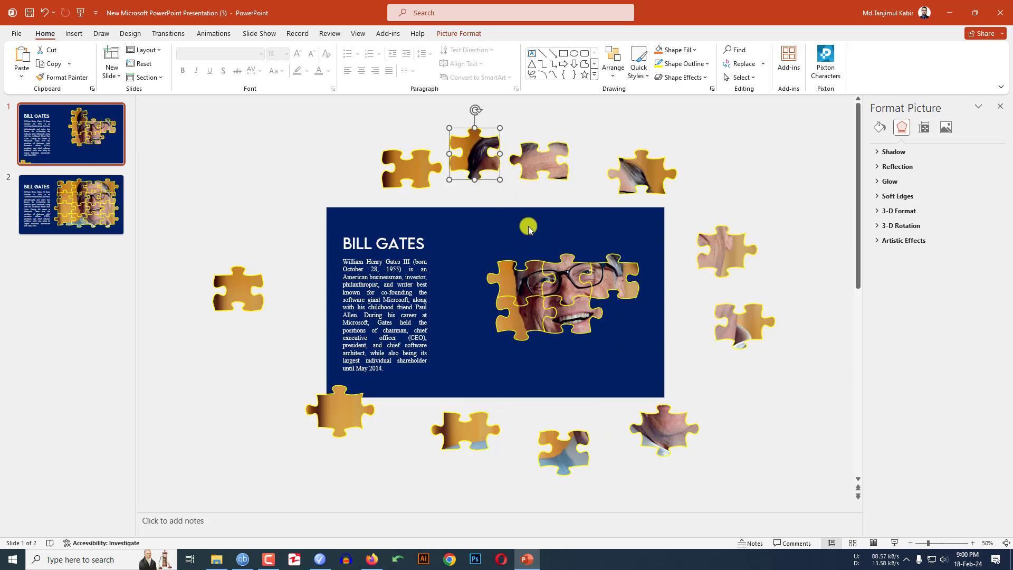
{"action": "left_click_drag", "start_coordinate": [624, 266], "coordinate": [697, 194]}
{"action": "left_click_drag", "start_coordinate": [559, 284], "coordinate": [730, 255]}
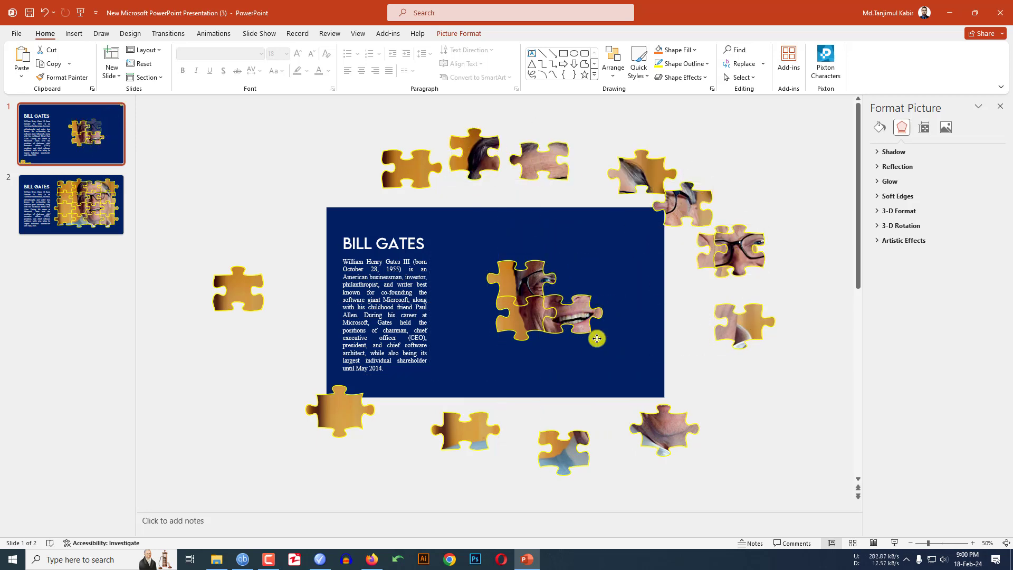
{"action": "left_click_drag", "start_coordinate": [594, 335], "coordinate": [765, 411]}
{"action": "left_click_drag", "start_coordinate": [527, 317], "coordinate": [515, 443]}
{"action": "left_click_drag", "start_coordinate": [513, 286], "coordinate": [378, 471]}
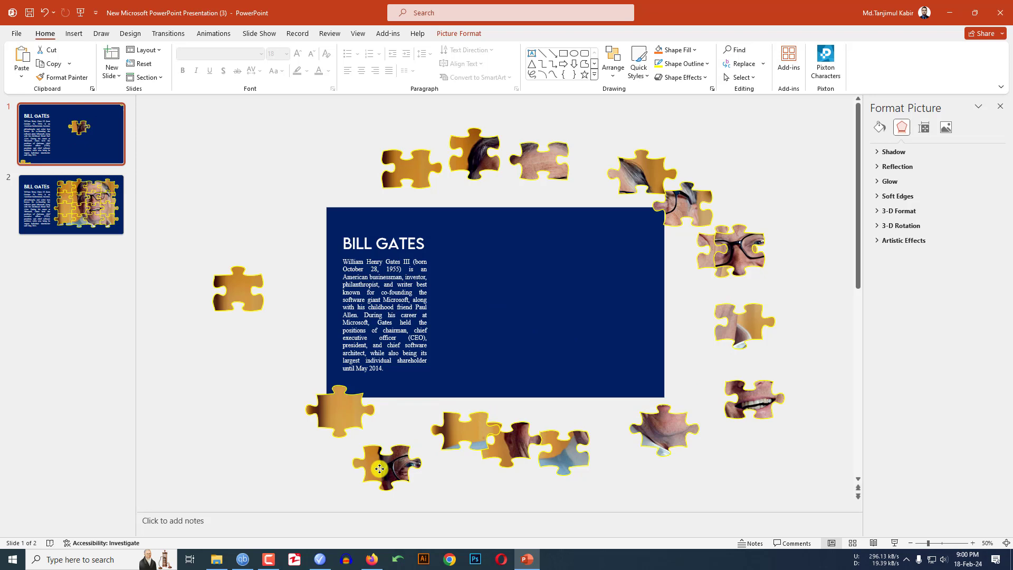
{"action": "left_click_drag", "start_coordinate": [358, 412], "coordinate": [319, 447]}
Delete the biography and BILL GATES title text, then move the empty text boxes off-slide
{"action": "left_click", "coordinate": [405, 313]}
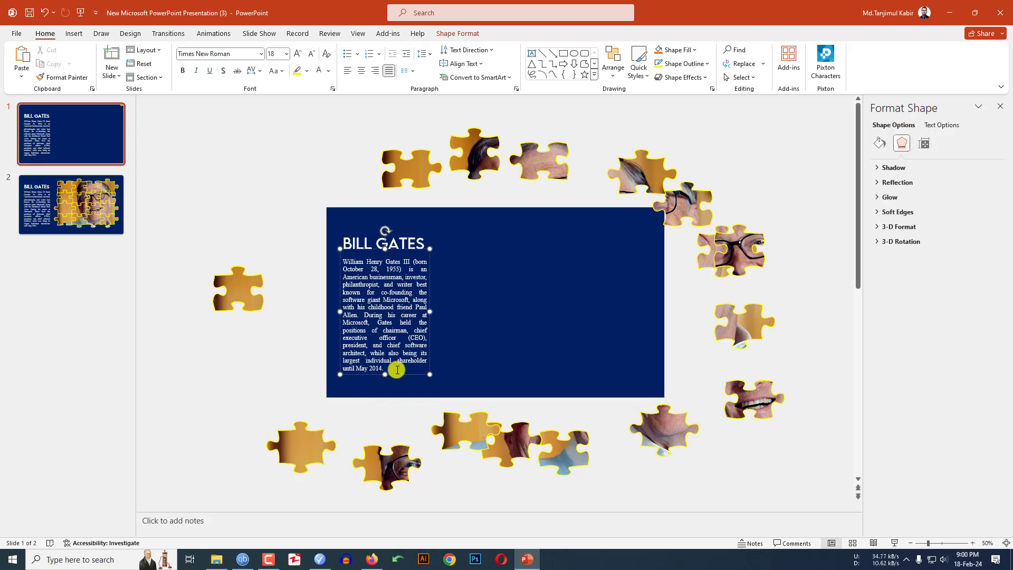
{"action": "left_click_drag", "start_coordinate": [393, 368], "coordinate": [342, 258]}
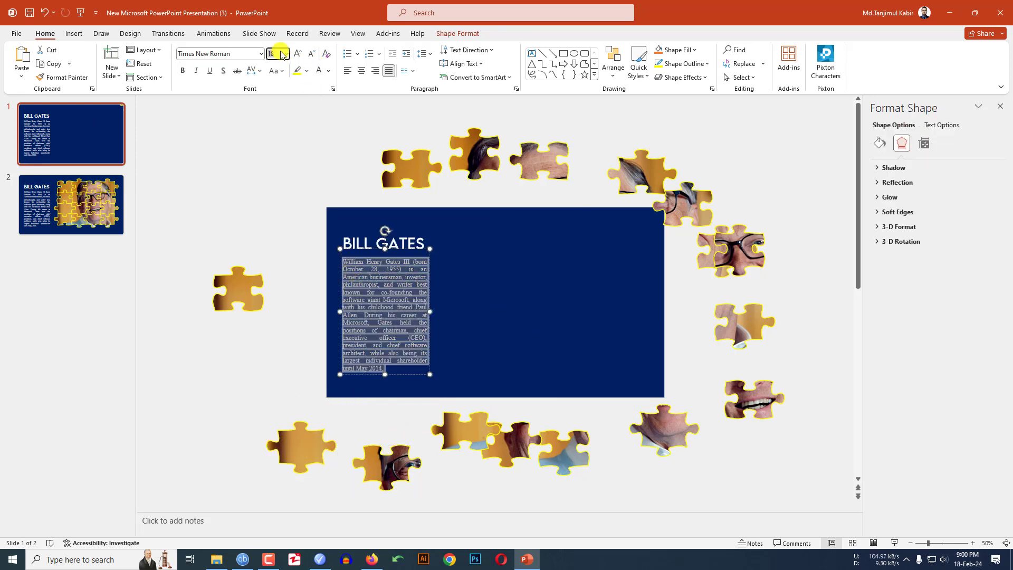
{"action": "key", "text": "Delete"}
{"action": "left_click_drag", "start_coordinate": [425, 244], "coordinate": [350, 238]}
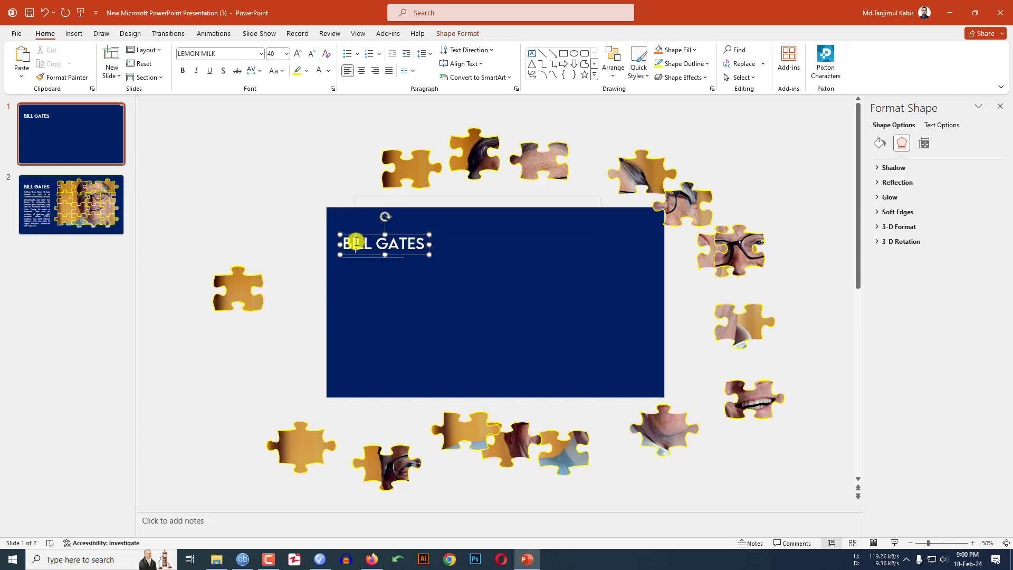
{"action": "key", "text": "Delete"}
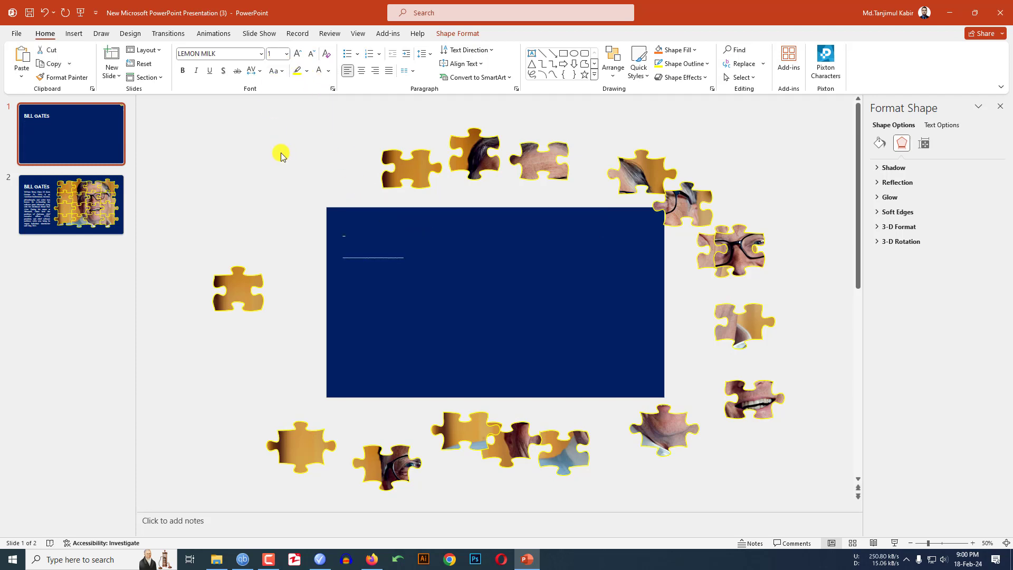
{"action": "left_click_drag", "start_coordinate": [283, 167], "coordinate": [472, 348]}
{"action": "left_click_drag", "start_coordinate": [367, 249], "coordinate": [276, 226]}
{"action": "left_click", "coordinate": [278, 355]}
Apply the Morph transition to slide 2
{"action": "left_click", "coordinate": [101, 178]}
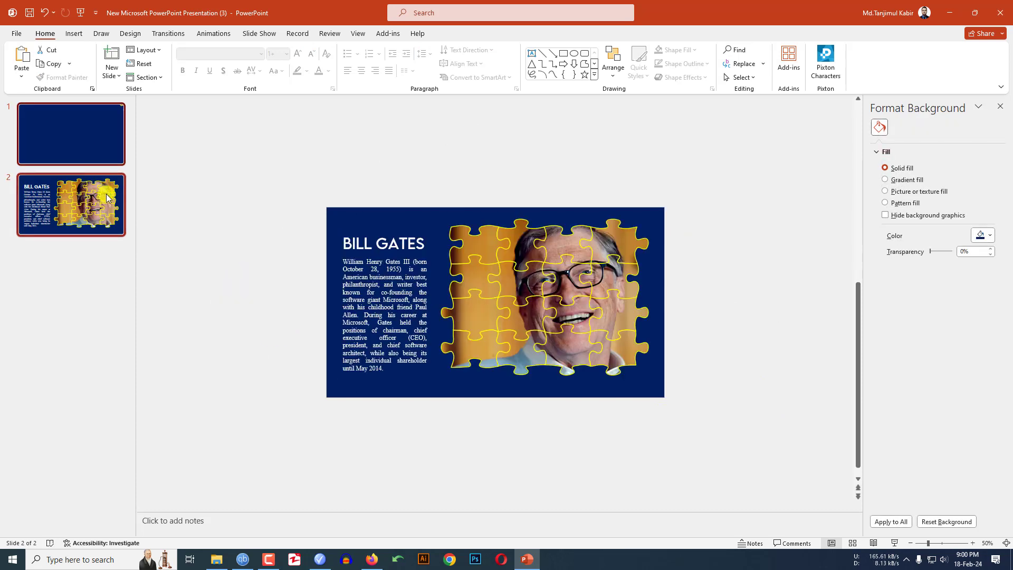
{"action": "left_click", "coordinate": [170, 34]}
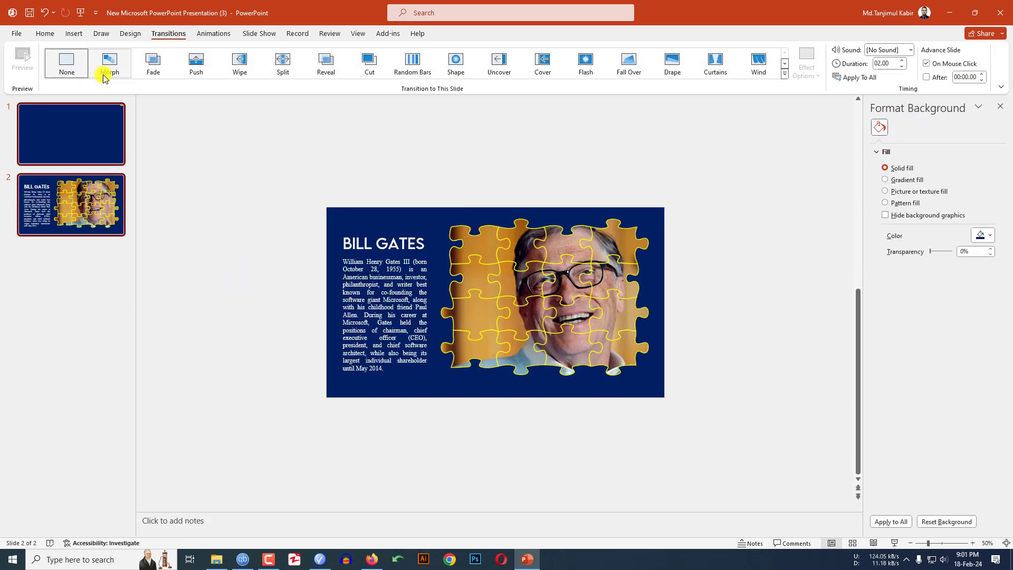
{"action": "left_click", "coordinate": [105, 71]}
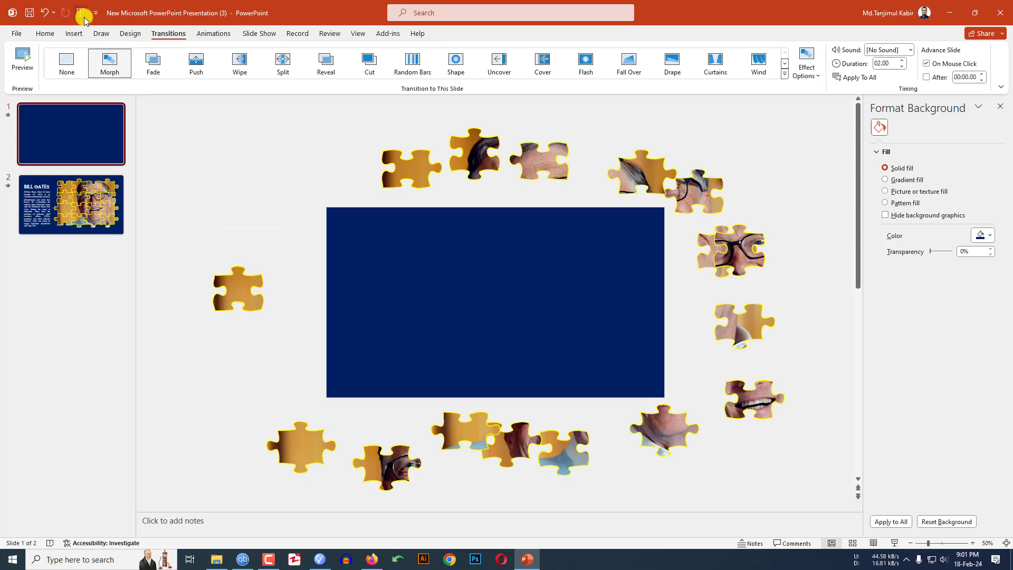